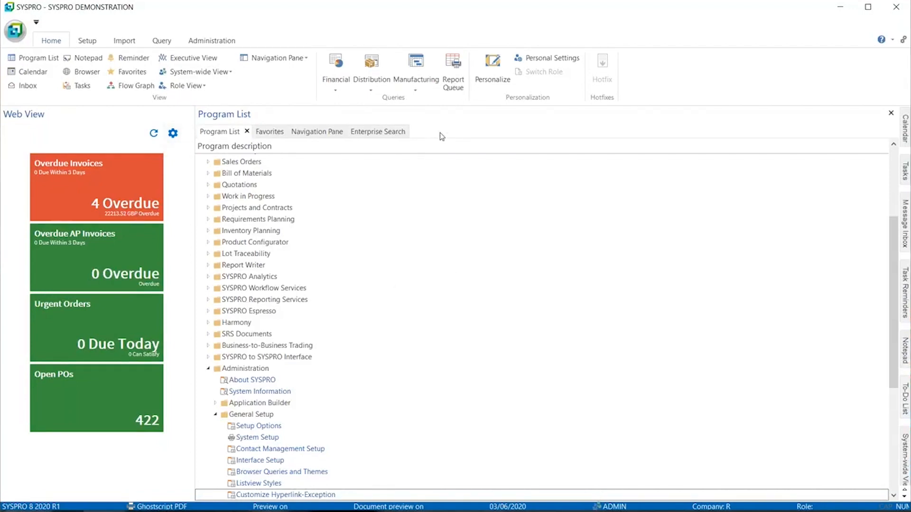
left_click(395, 133)
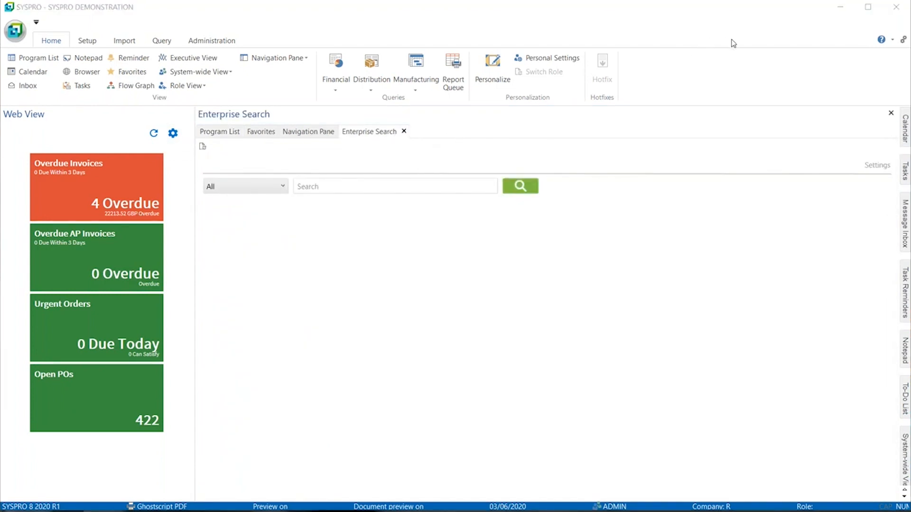
right_click(549, 120)
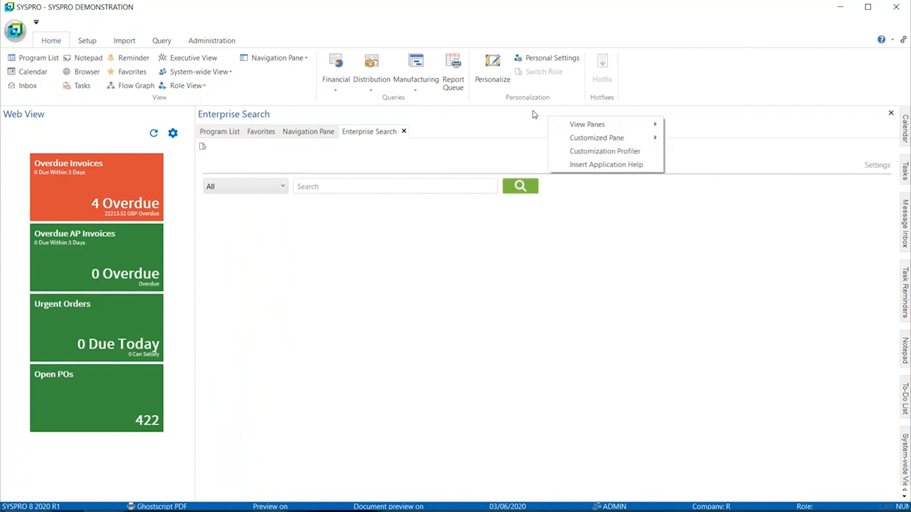
right_click(533, 114)
left_click(212, 132)
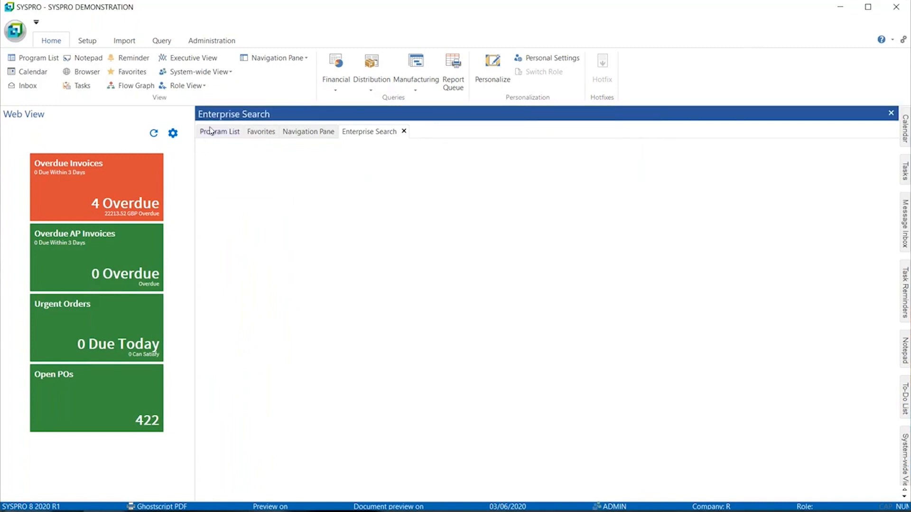
right_click(334, 119)
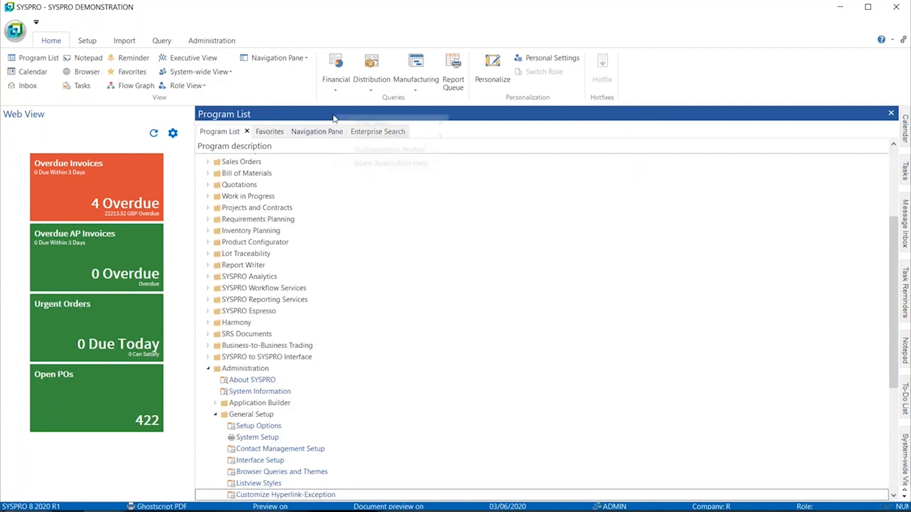
mouse_move(391, 137)
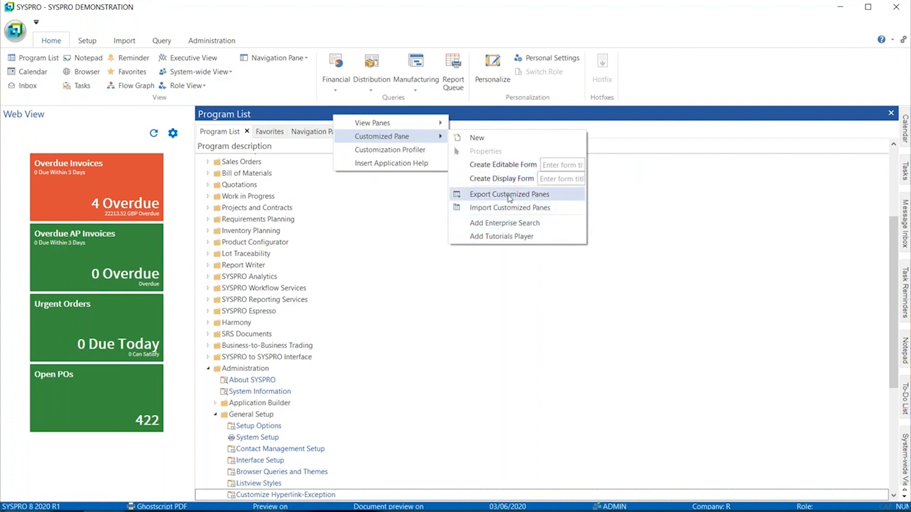
left_click(906, 37)
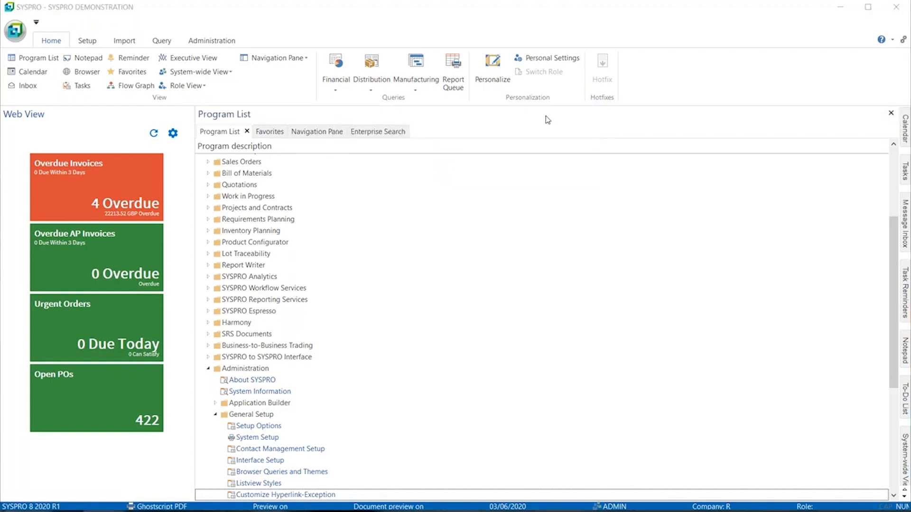
left_click(381, 136)
Step: On the Enterprise Search page, search all categories for A100, which returns 17 results
left_click(375, 134)
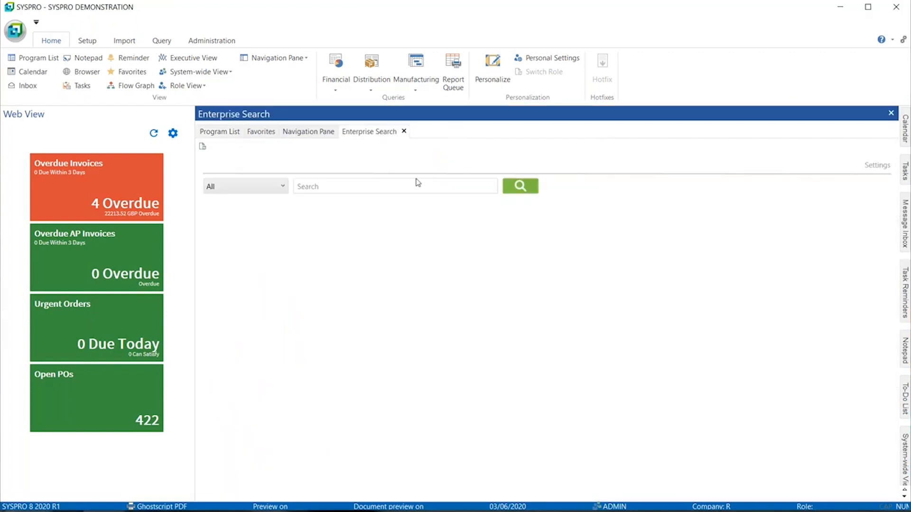
left_click(251, 189)
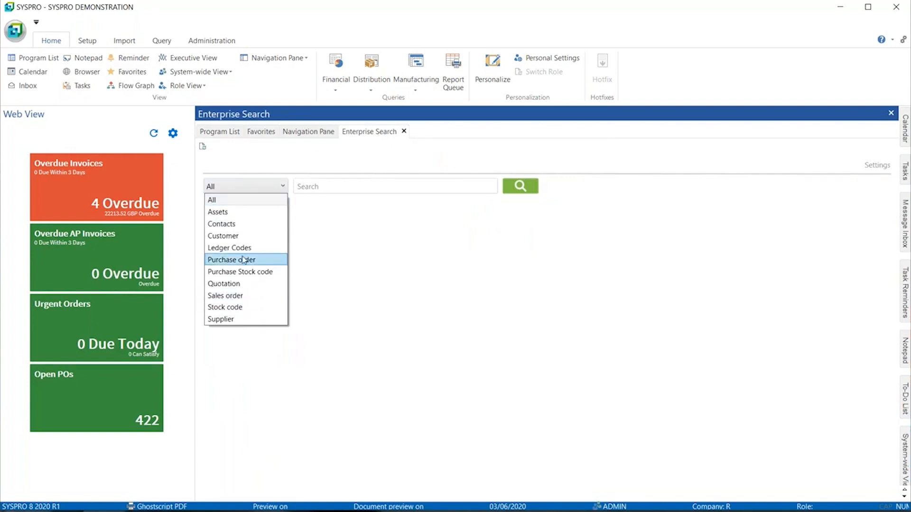
left_click(242, 203)
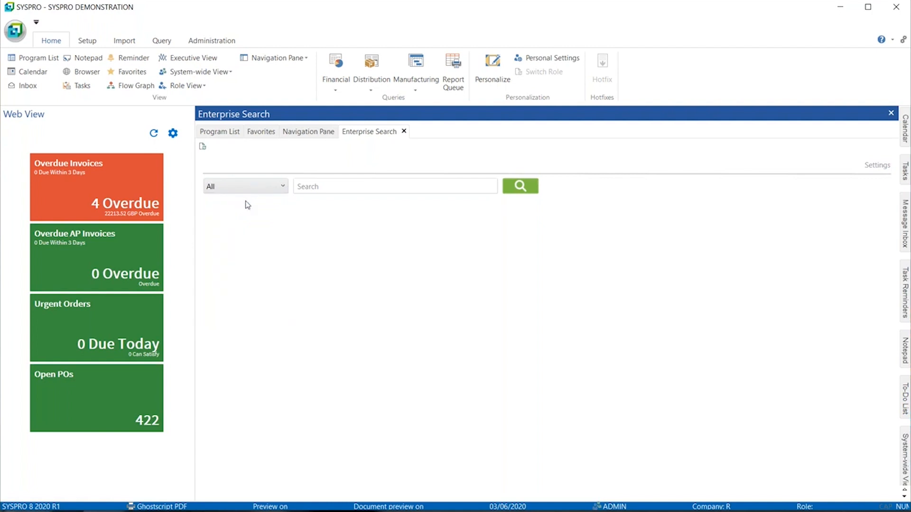
left_click(320, 186)
left_click(521, 186)
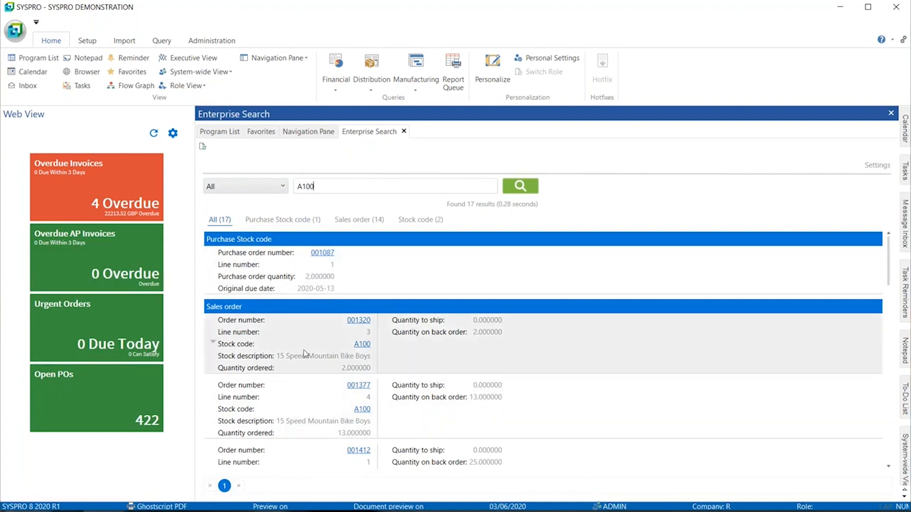
Step: Browse the result category tabs, ending on the two Stock code matches, A100 and SA100
left_click(407, 225)
left_click(361, 221)
left_click(300, 221)
left_click(359, 221)
left_click(423, 221)
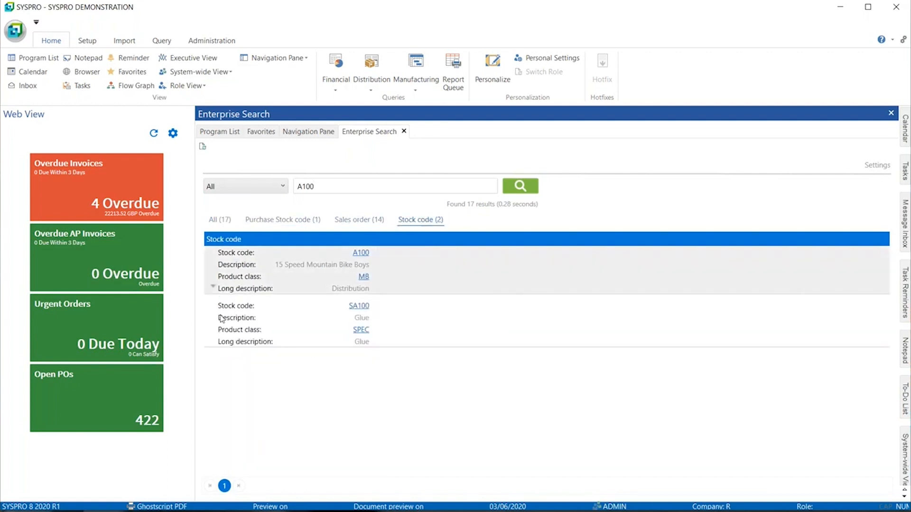
Step: Check the available actions and the copy-value option for stock code A100
left_click(359, 256)
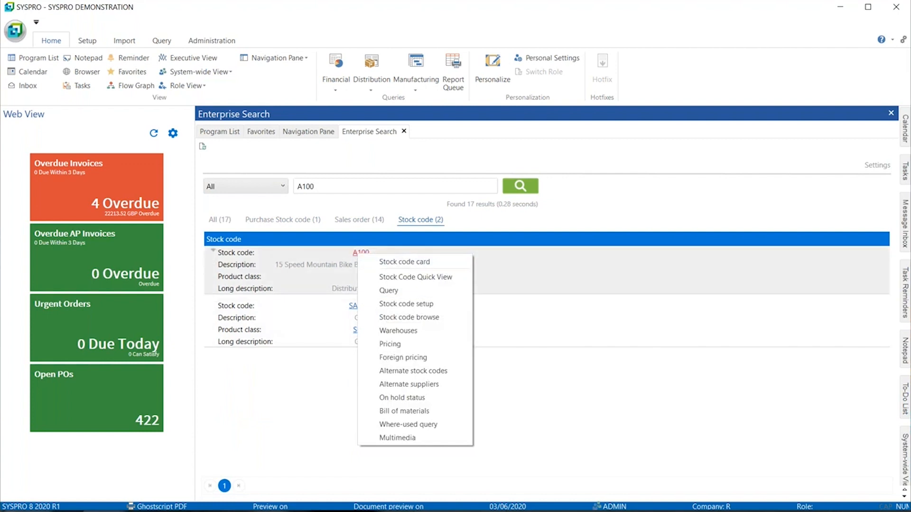
right_click(231, 258)
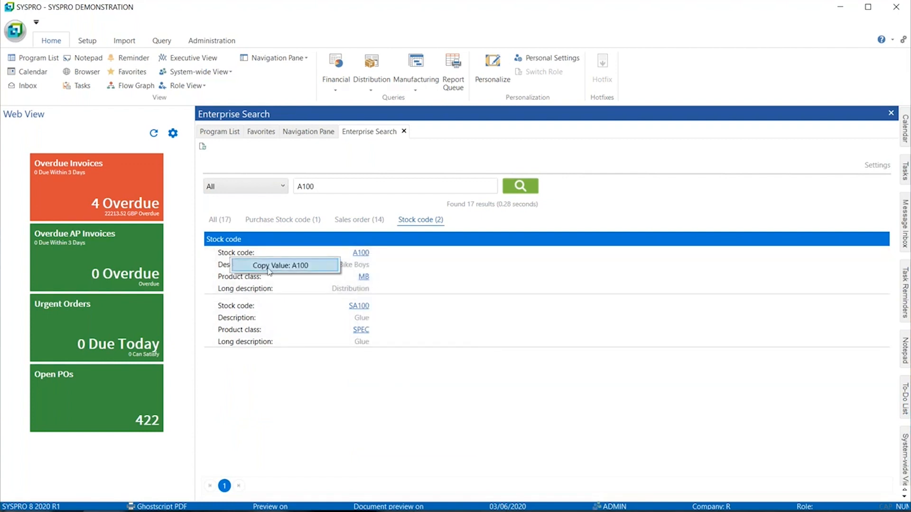
left_click(225, 268)
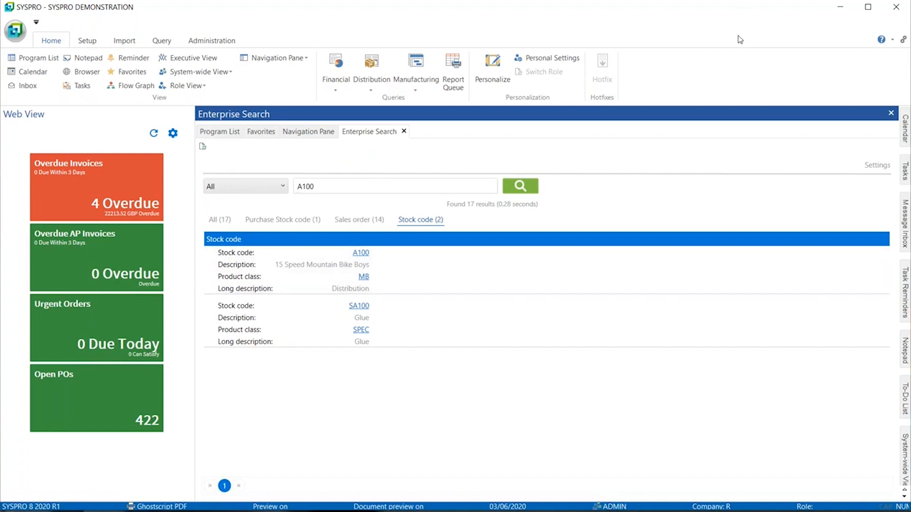
Step: Open the search settings and expand the Purchase Stock code category's columns
left_click(868, 168)
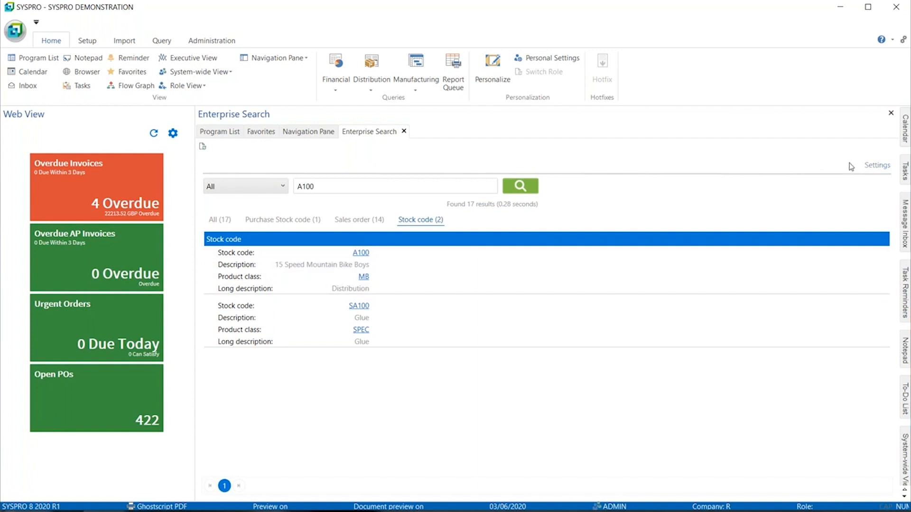
left_click(875, 167)
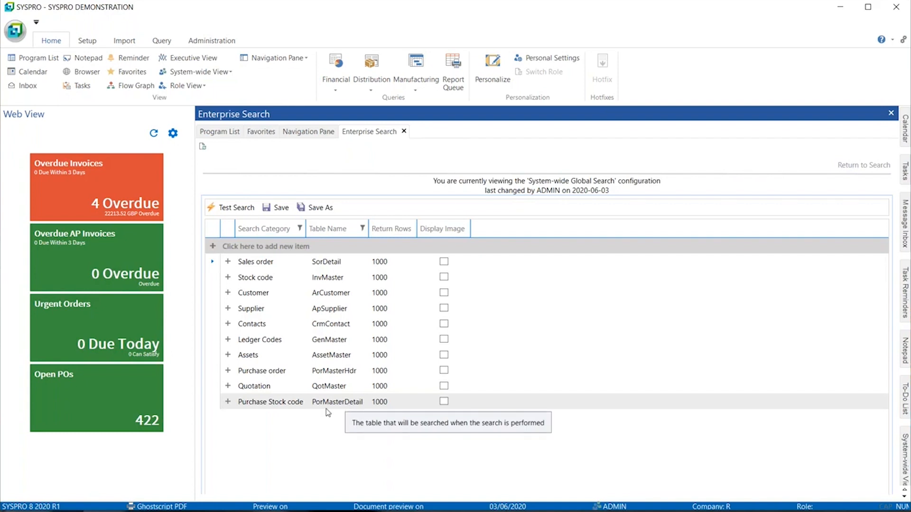
left_click(228, 402)
scroll(286, 300, "up", 2)
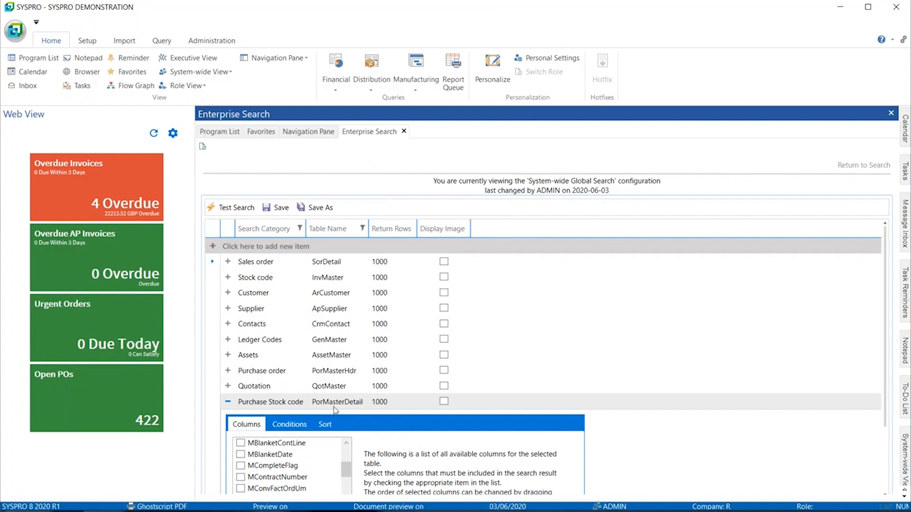
left_click_drag(347, 471, 354, 453)
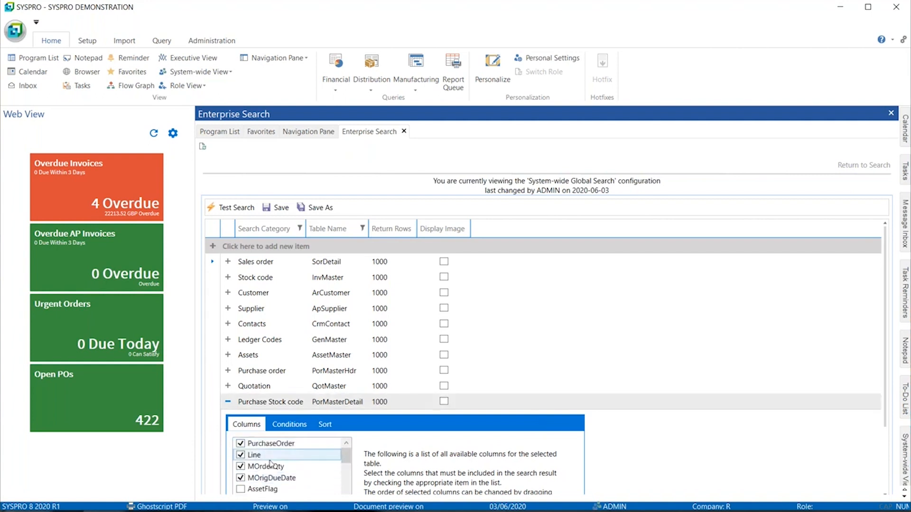
Step: Review the Purchase Stock code conditions and save the System-wide Global Search configuration
left_click(286, 429)
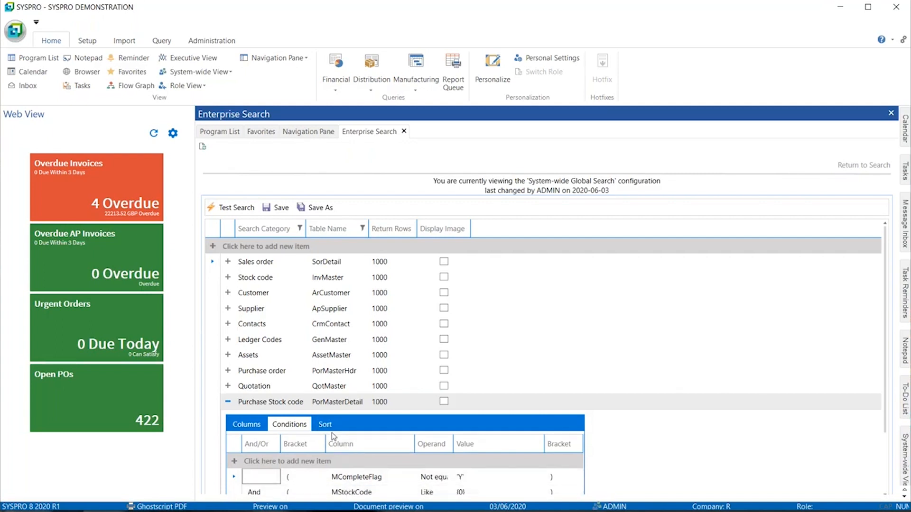
left_click(279, 207)
left_click(528, 305)
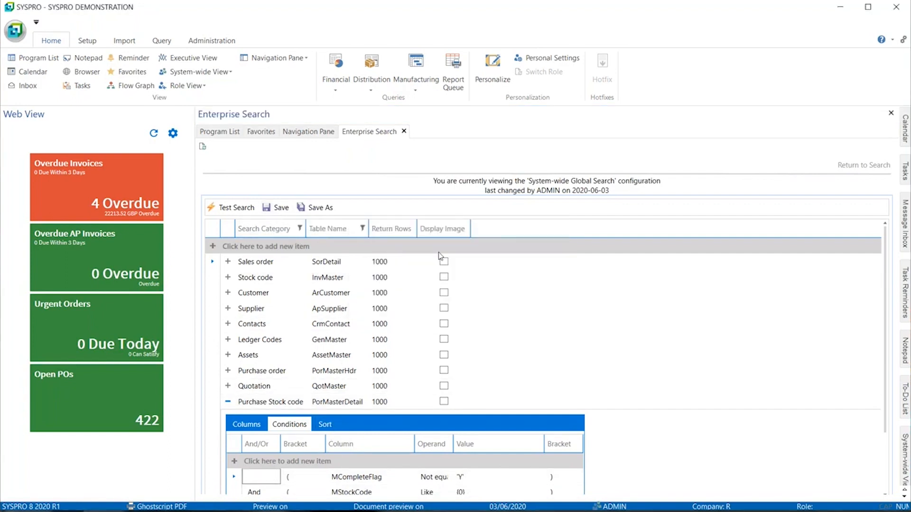
Step: Limit the search to Purchase Stock codes and search for A100, getting one purchase order match
left_click(858, 167)
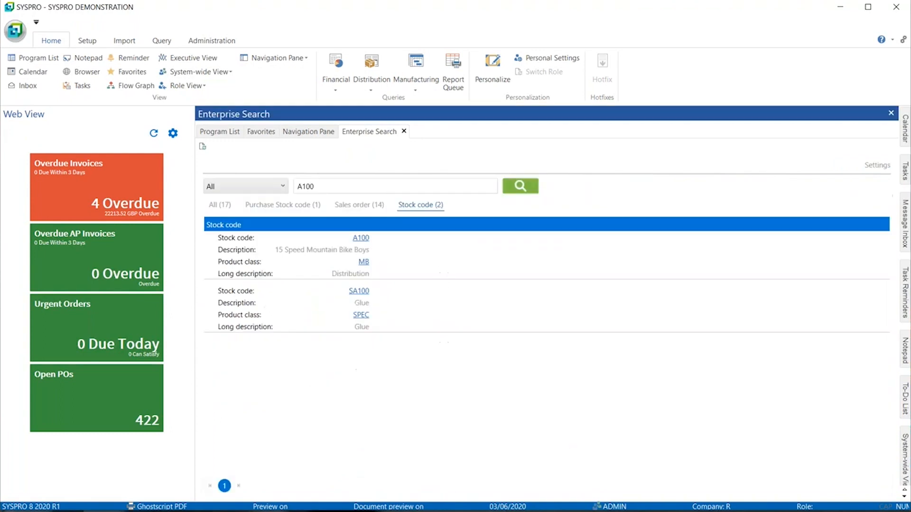
left_click(265, 186)
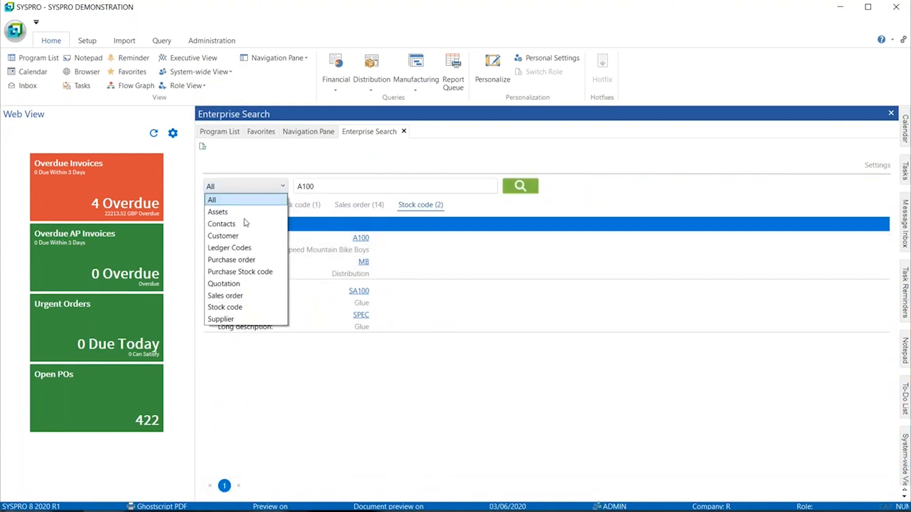
left_click(230, 272)
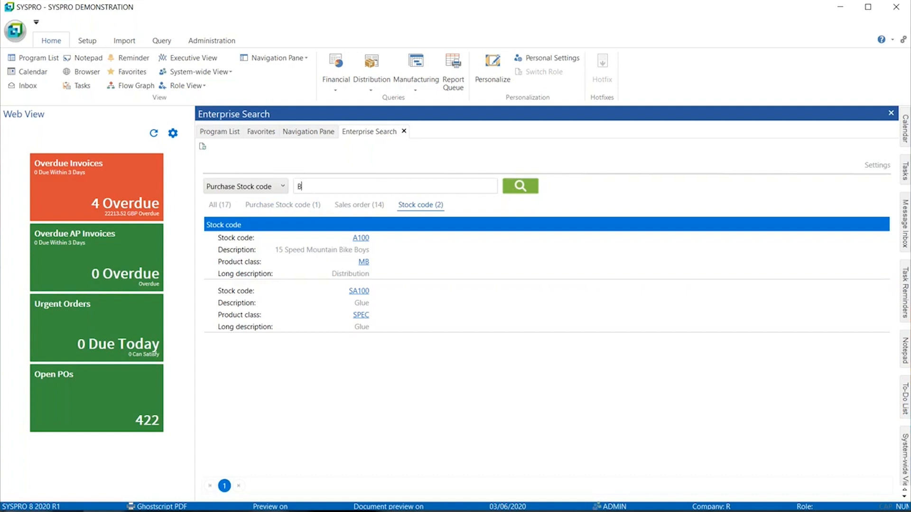
left_click(520, 186)
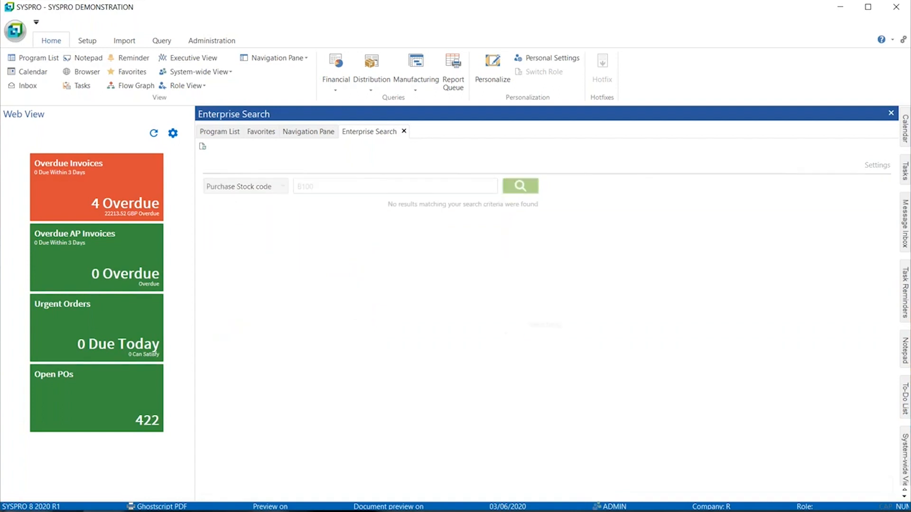
double_click(306, 186)
type("A")
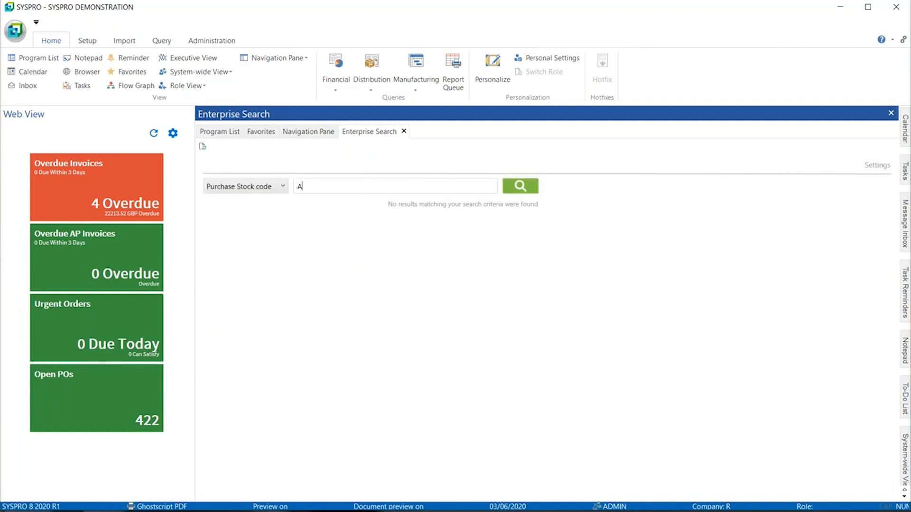
key("Return")
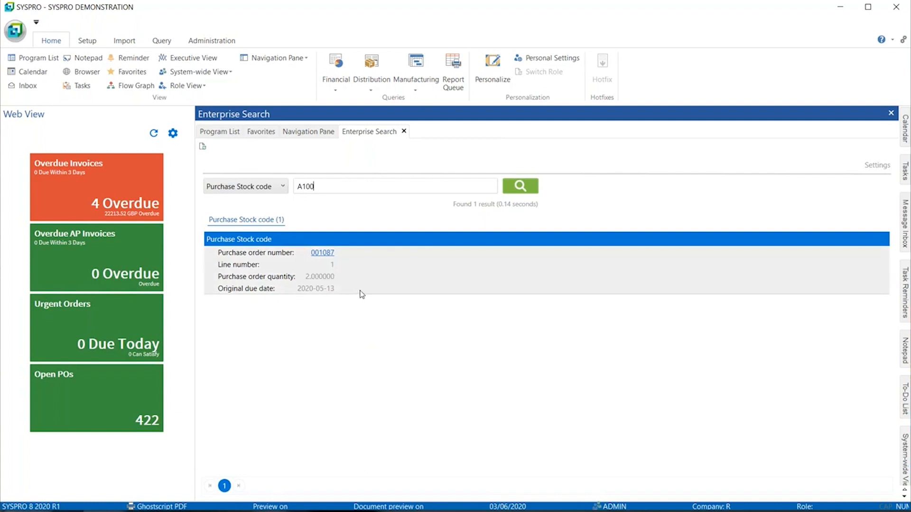
Step: Reset the search category to All and switch to SYSPRO Avanti's Home Menu in Chrome
left_click(272, 190)
left_click(250, 198)
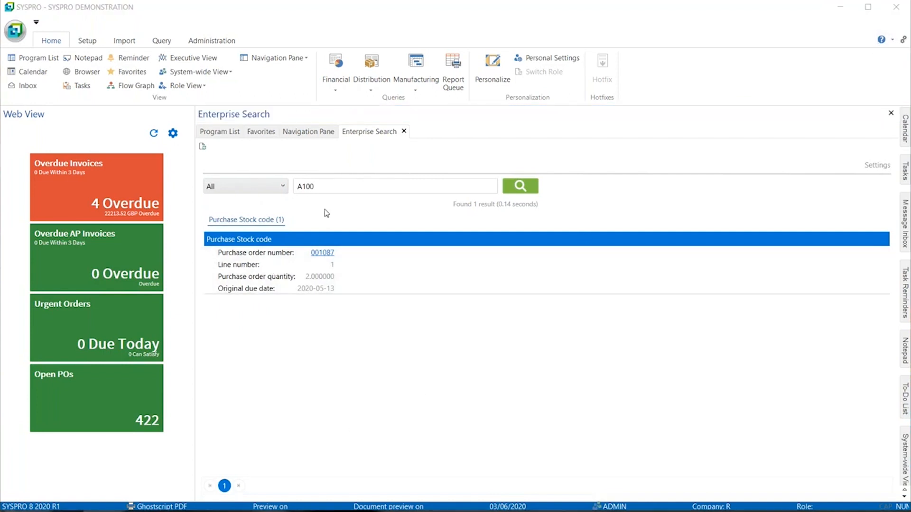
key("alt+Tab")
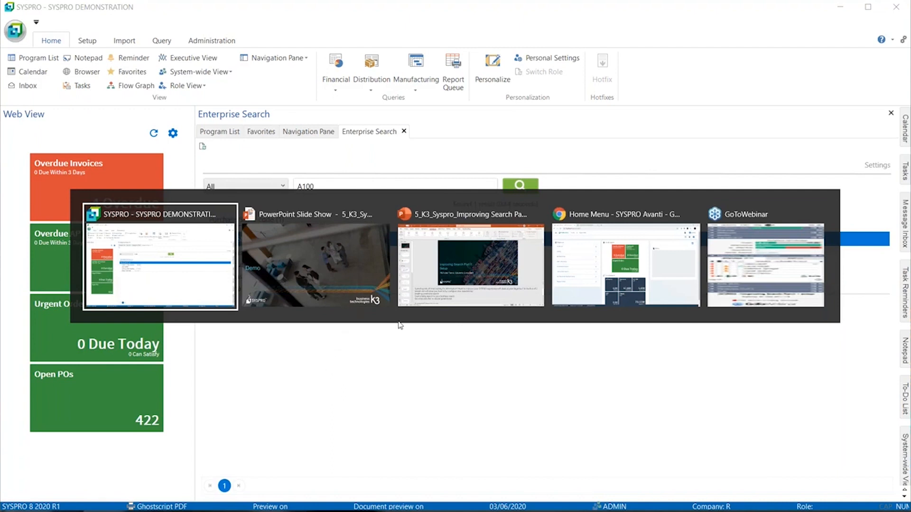
left_click(591, 267)
left_click(19, 55)
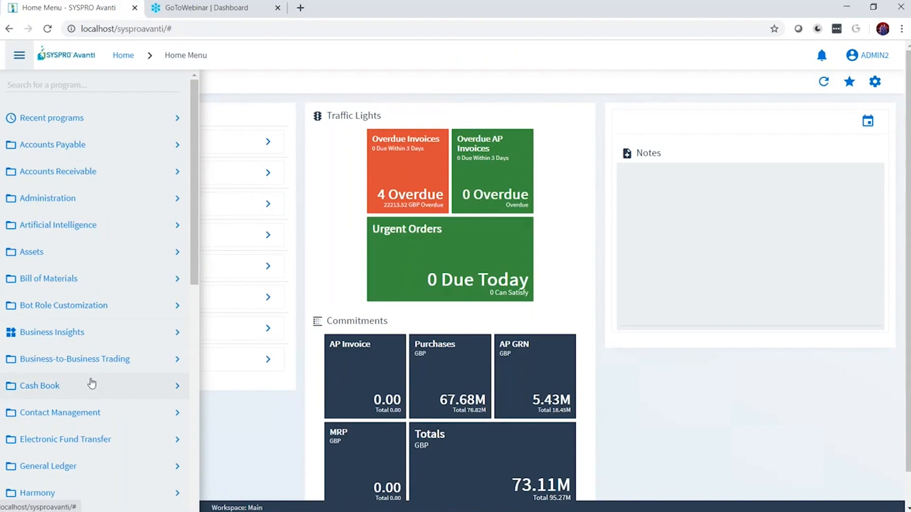
Step: Open the Search Criteria program from the Search Criteria group in the side menu
scroll(90, 382, "down", 10)
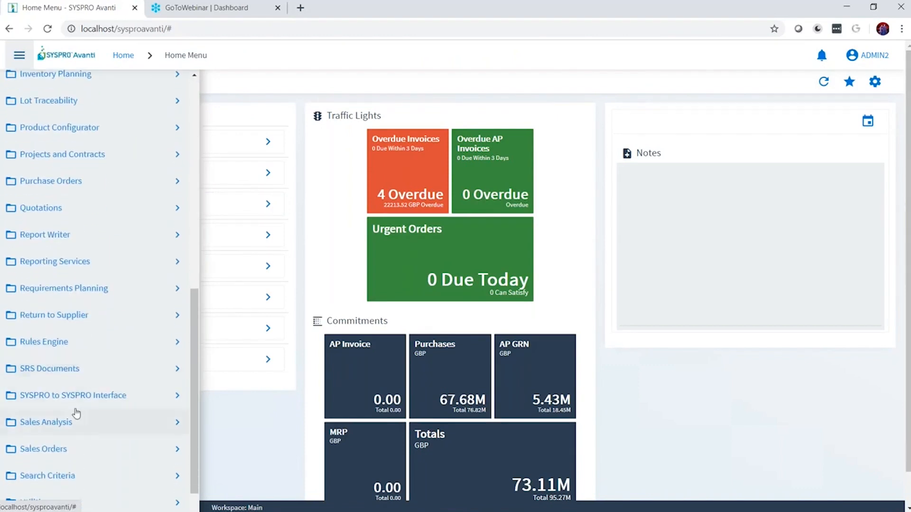
scroll(76, 415, "down", 3)
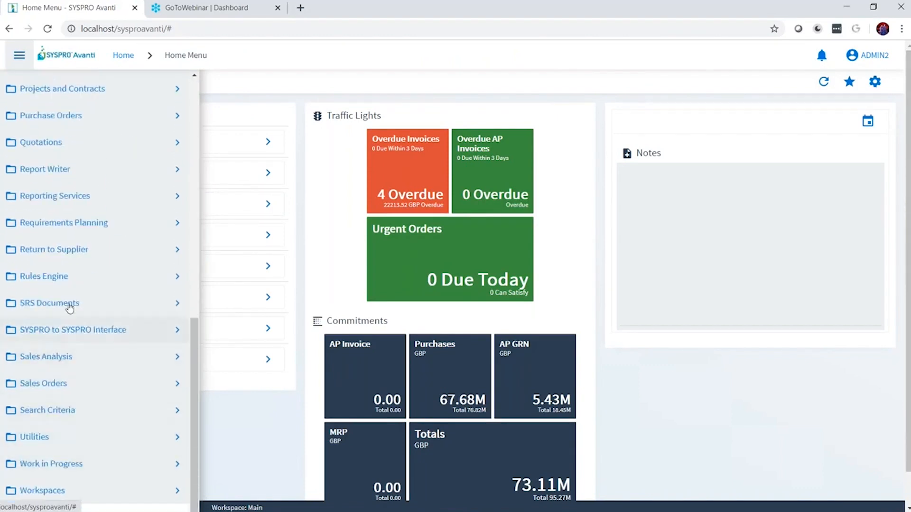
left_click(56, 412)
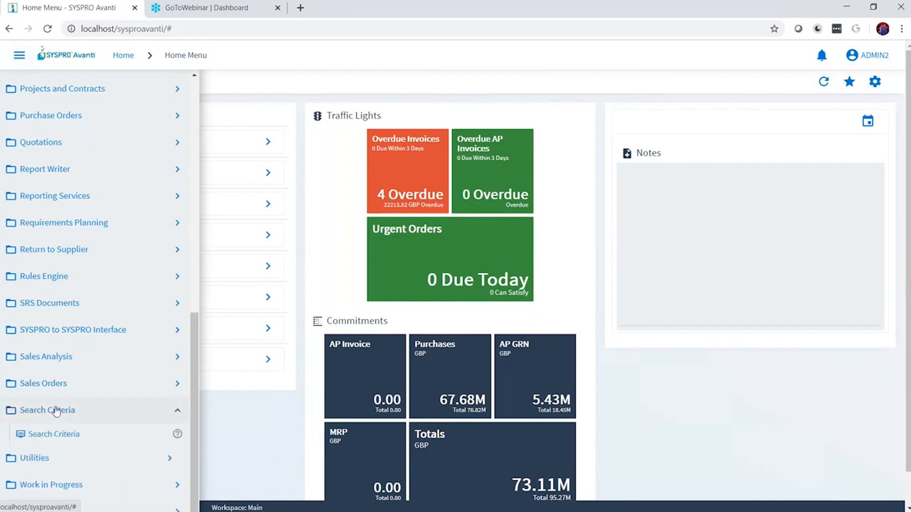
left_click(50, 434)
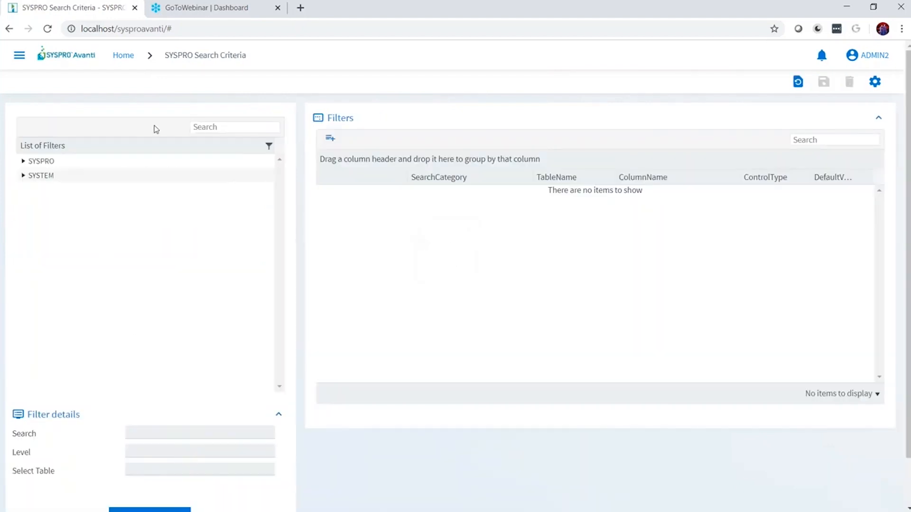
Step: Load the SYSTEM Job filter and set JobClassification's search category to Class
left_click(22, 162)
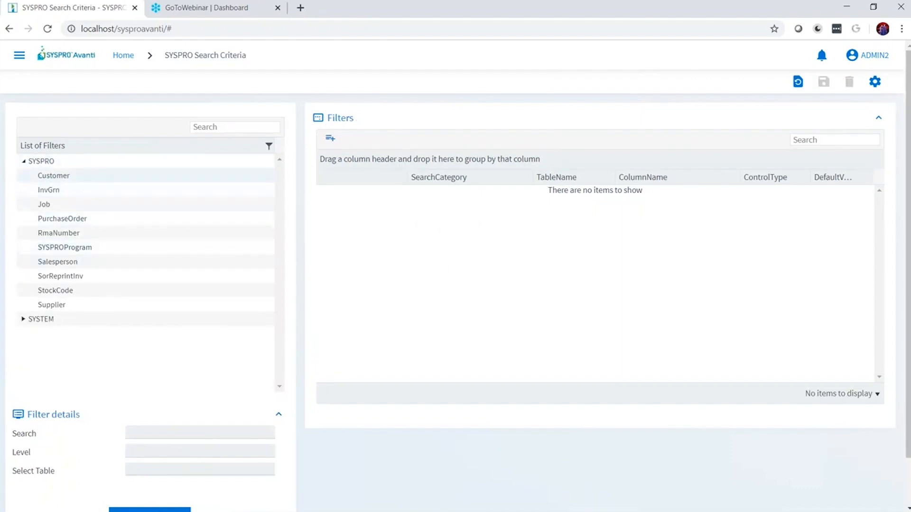
left_click(23, 161)
left_click(23, 176)
left_click(39, 190)
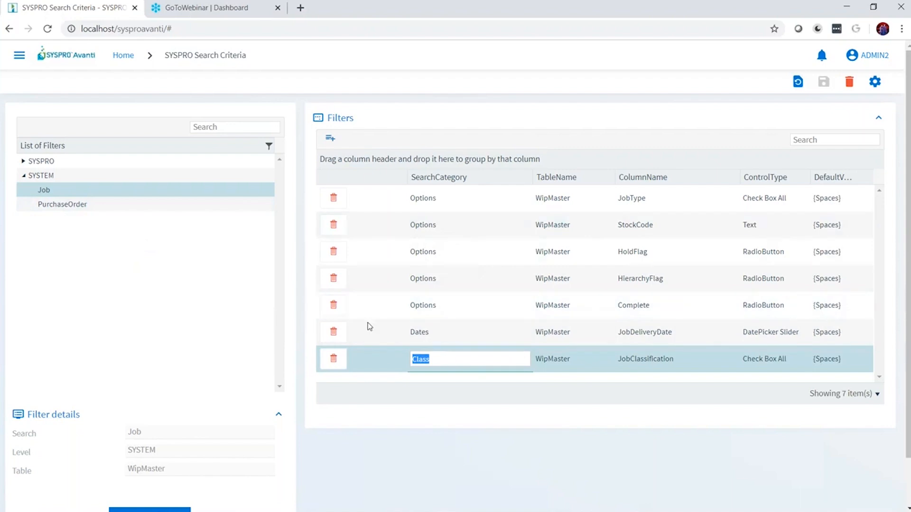
left_click(733, 38)
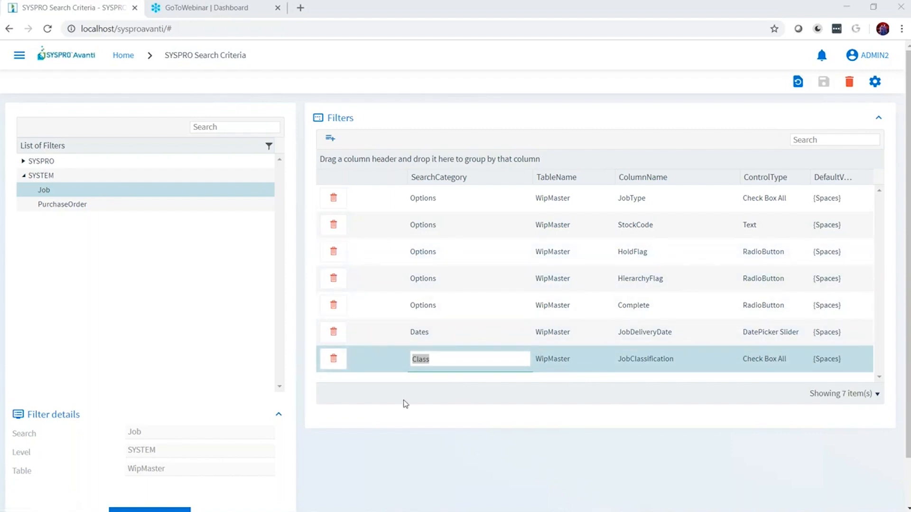
Step: Add a Custom form row on table WipMaster+, column Urgency, and save the Job filter
left_click(331, 138)
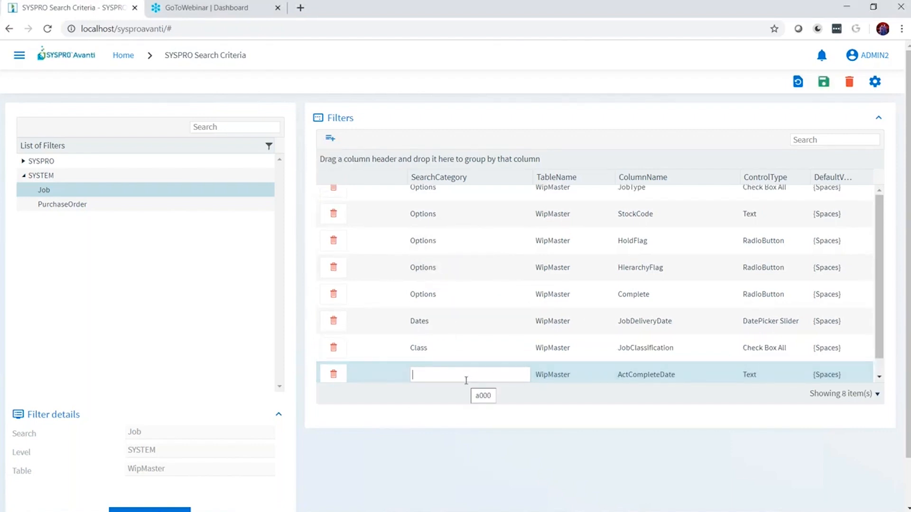
type("Custom form")
left_click(555, 371)
left_click(588, 369)
left_click(556, 399)
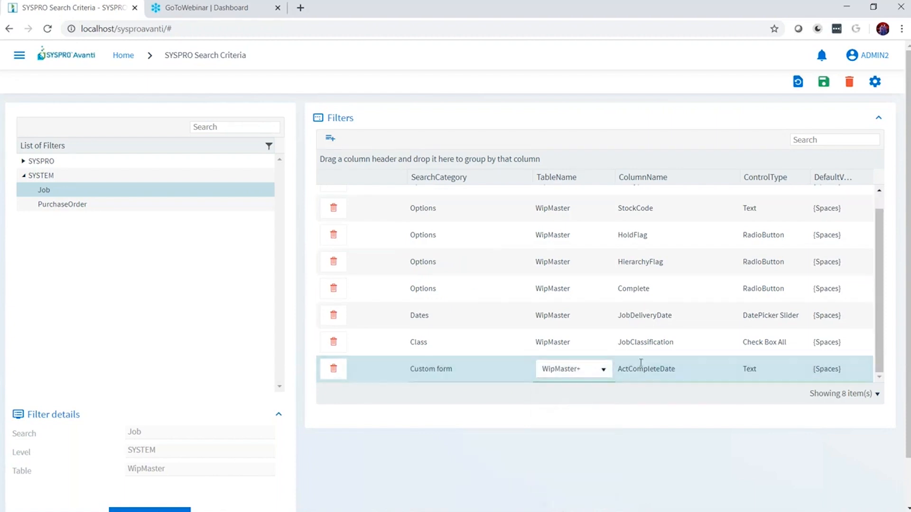
left_click(646, 371)
left_click(646, 375)
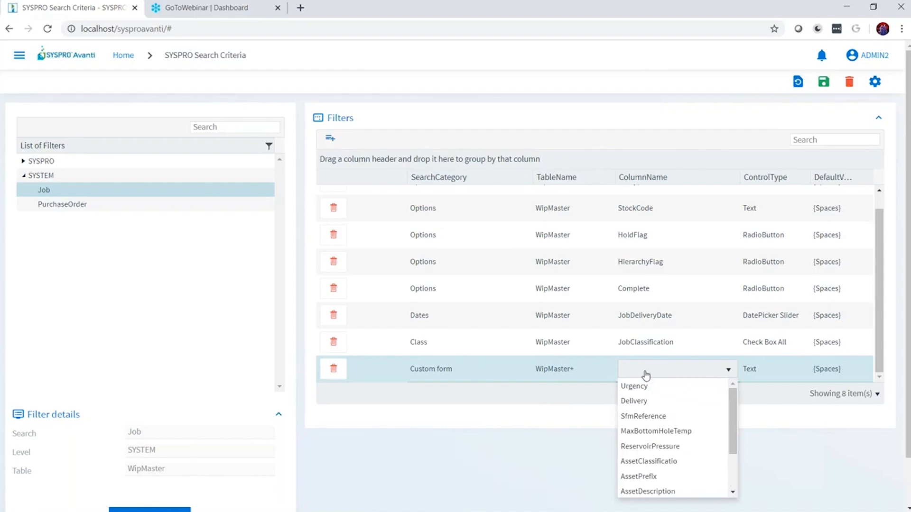
left_click(665, 391)
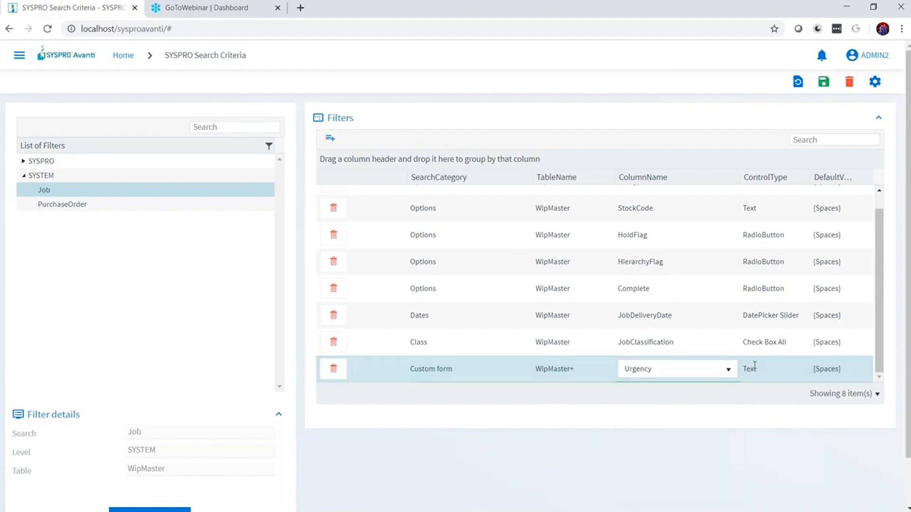
left_click(824, 82)
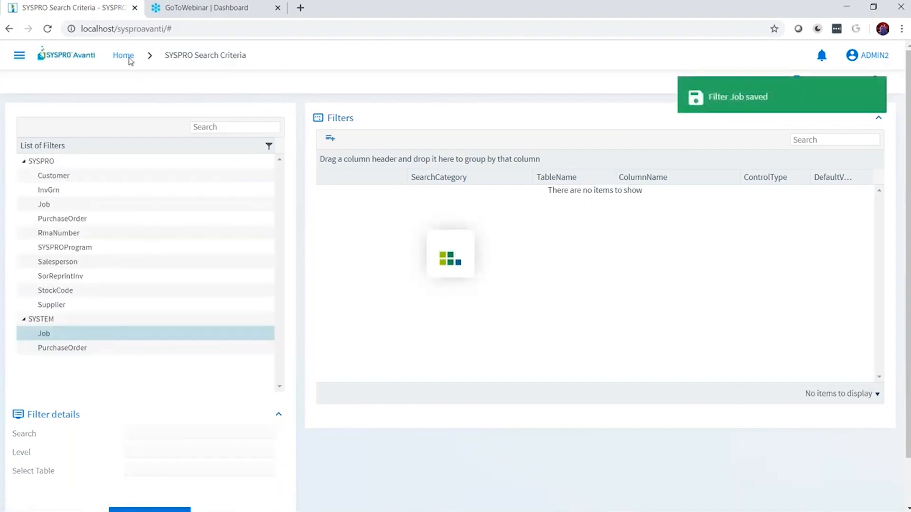
Step: Sign out of SYSPRO Avanti from the user menu and sign back in with the admin user
left_click(127, 56)
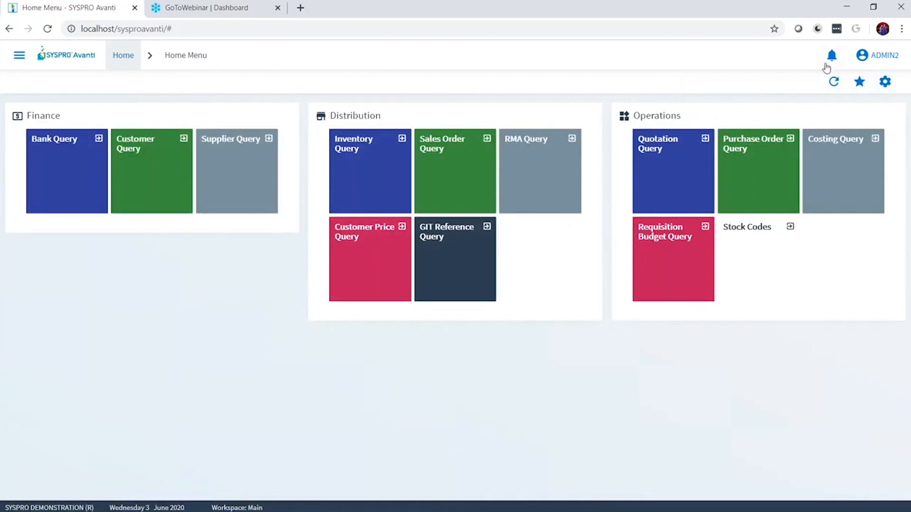
left_click(862, 55)
left_click(856, 136)
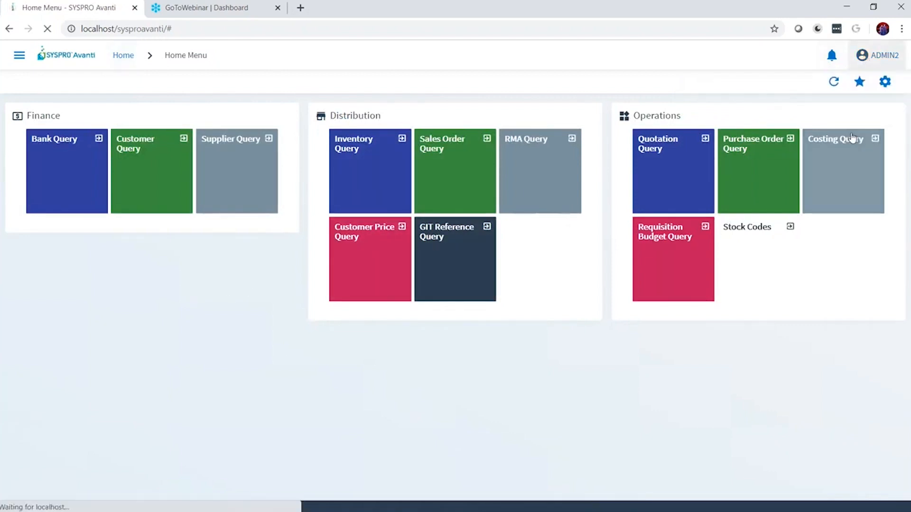
type("ADMIN2")
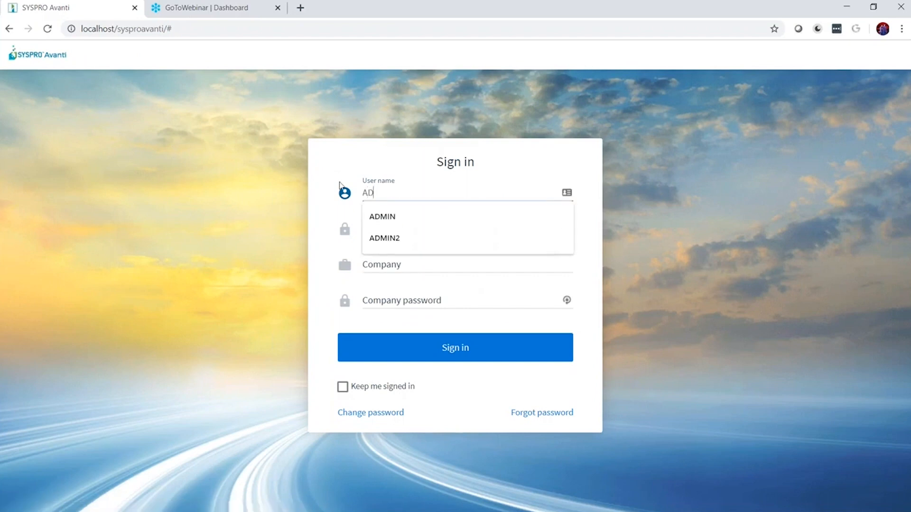
key("Tab")
left_click(473, 374)
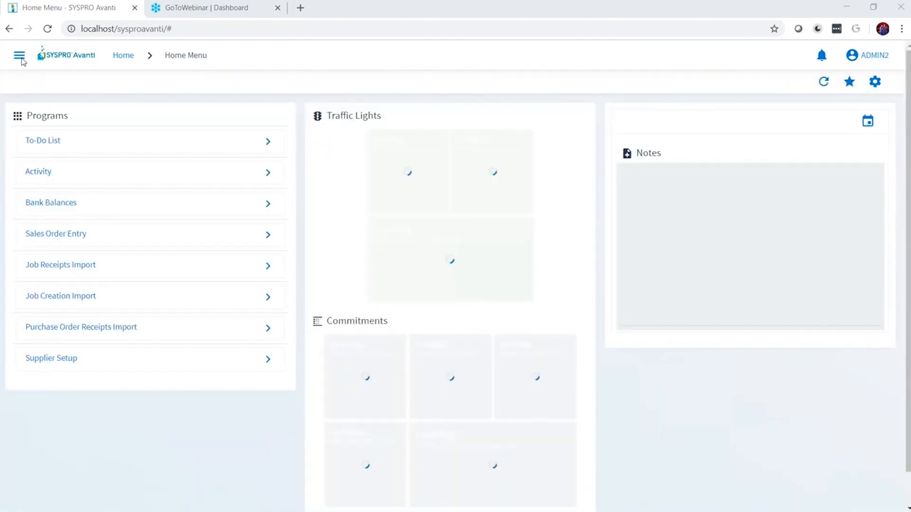
Step: Open the Job Query program under Work in Progress
left_click(20, 56)
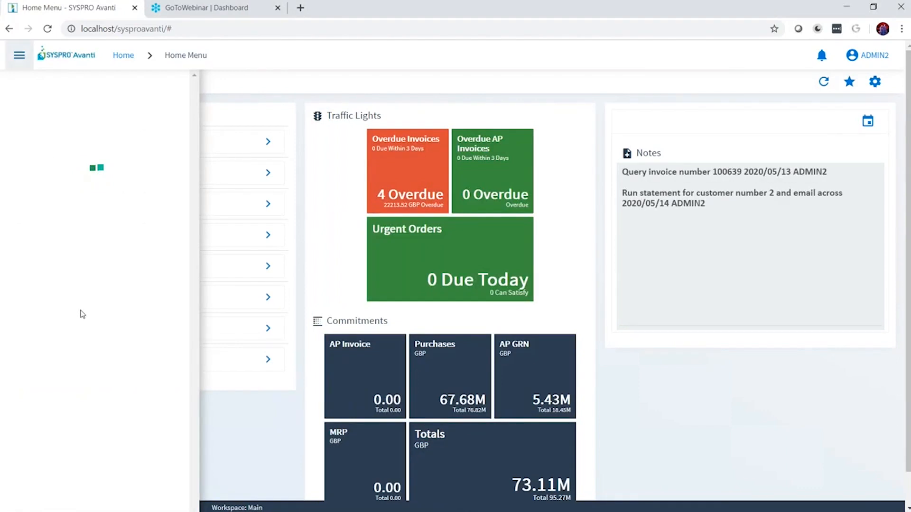
scroll(81, 295, "down", 10)
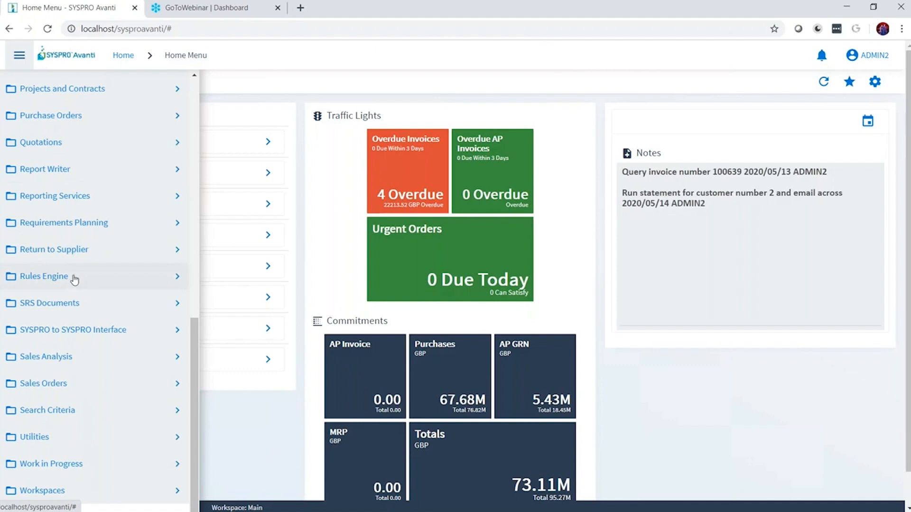
scroll(75, 280, "down", 1)
left_click(56, 464)
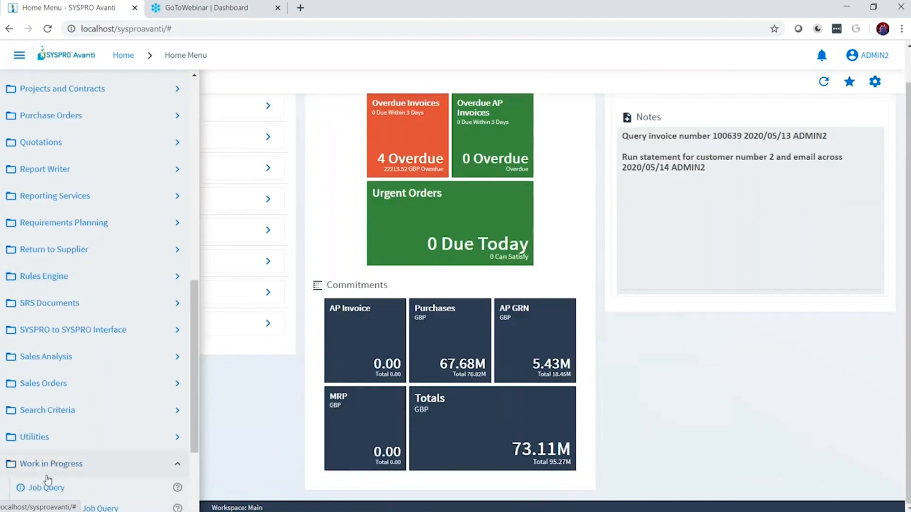
left_click(48, 480)
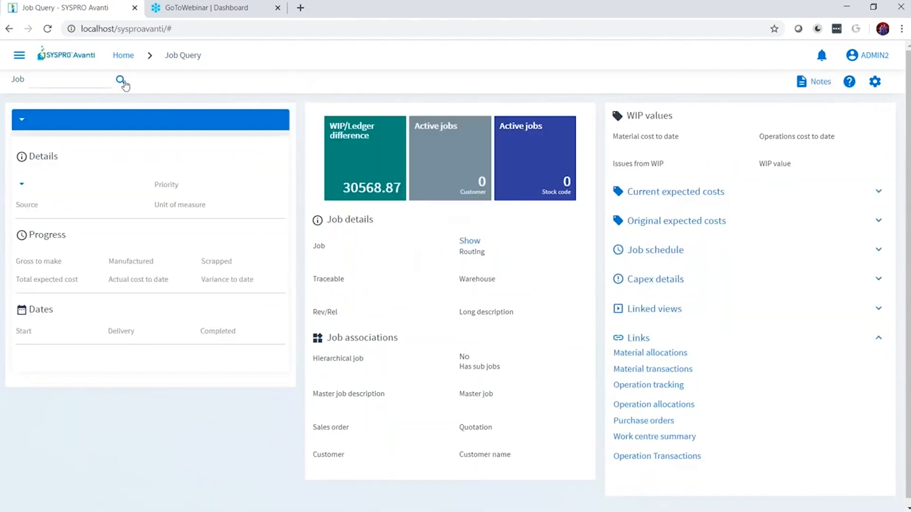
left_click(122, 80)
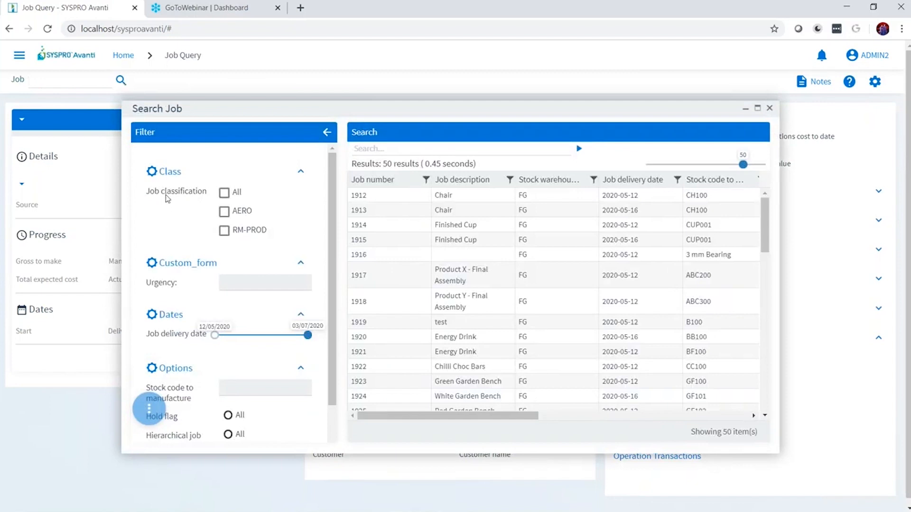
left_click(226, 196)
left_click(226, 196)
left_click(225, 211)
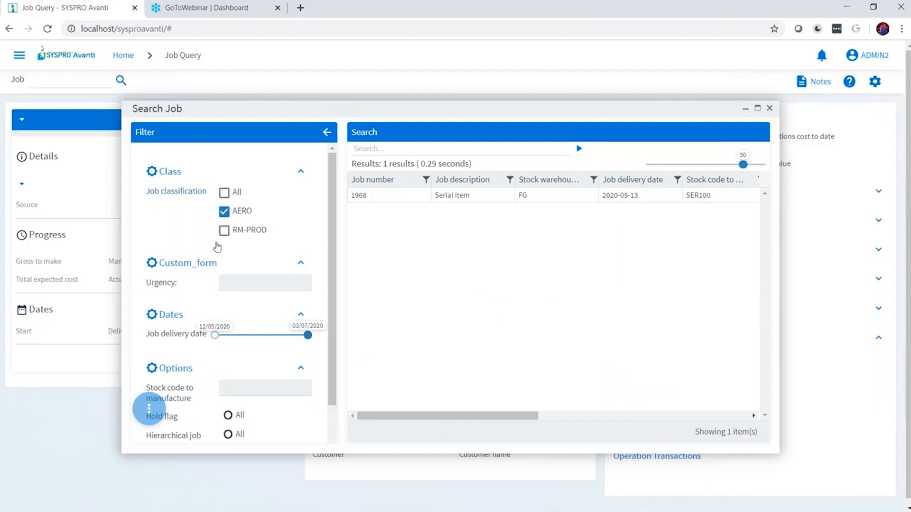
left_click(239, 285)
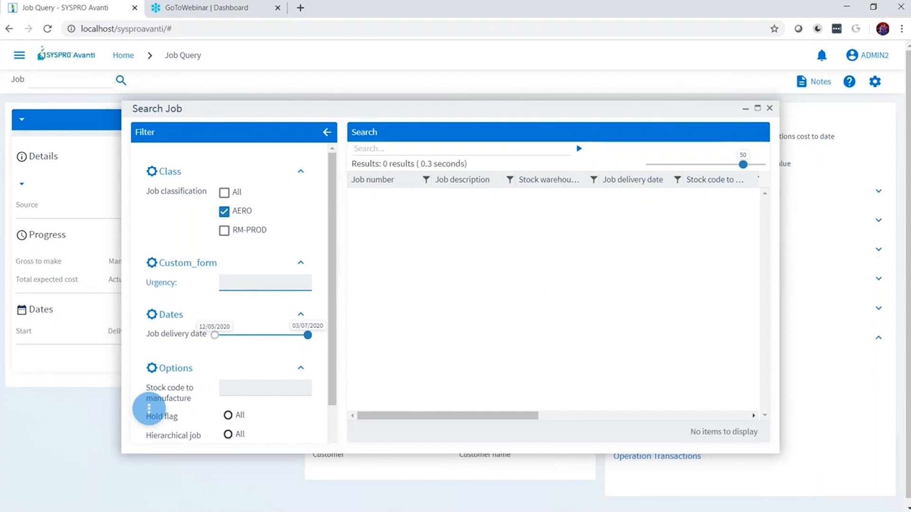
left_click(224, 192)
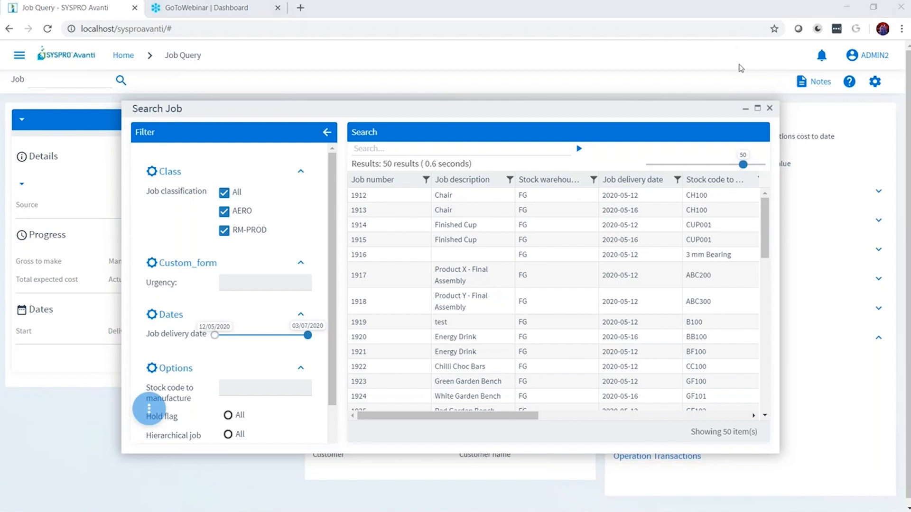
left_click(769, 108)
Step: Return to the PowerPoint slide show and advance to Hyperlink Customisation, revealing its example images
key("alt+Tab")
key("alt+Tab")
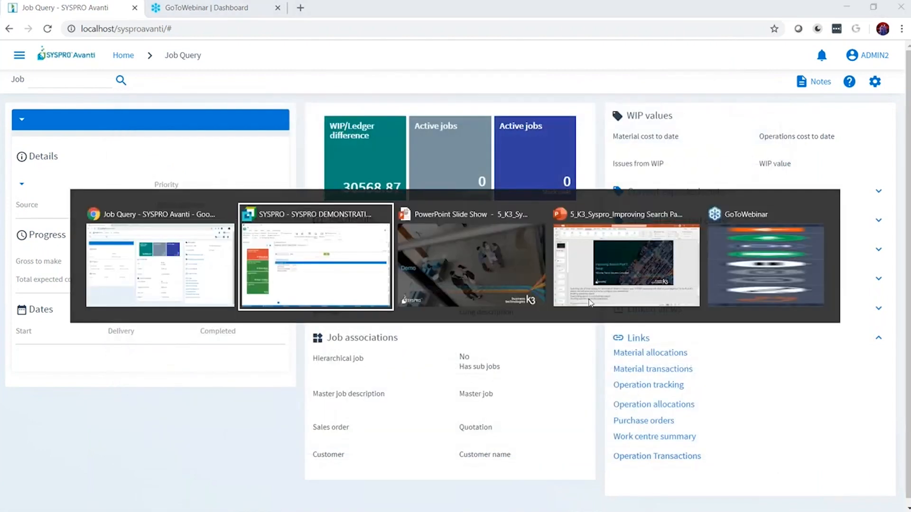
key("Right")
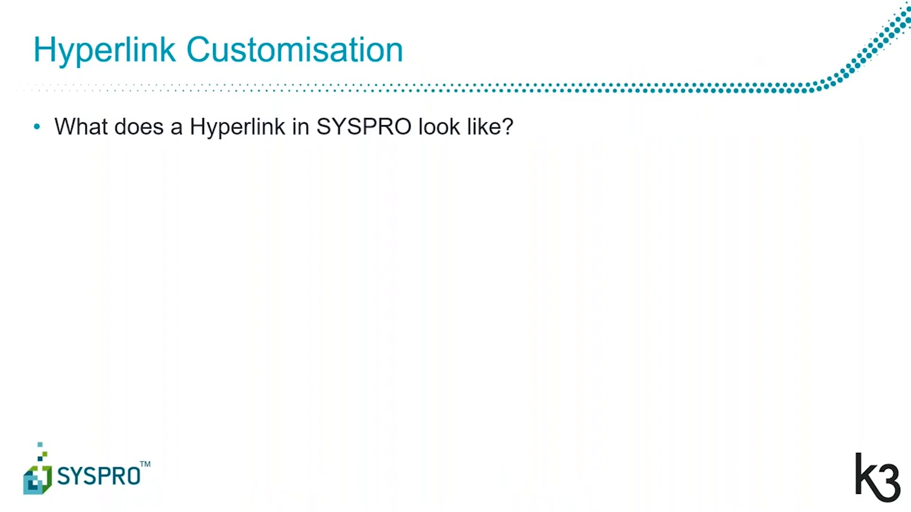
key("Right")
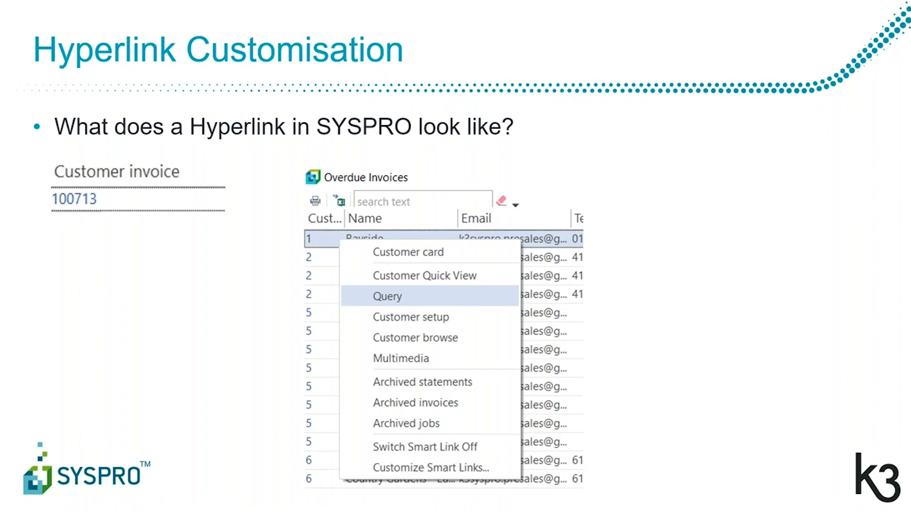
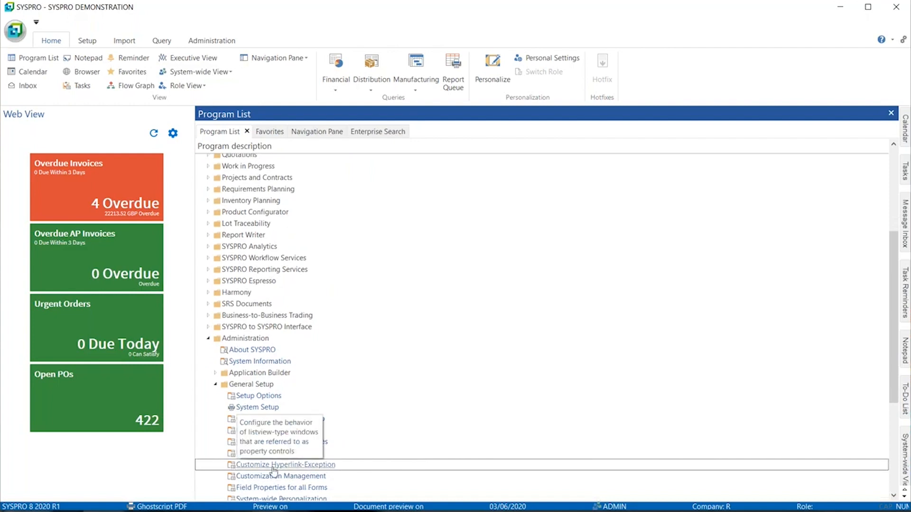
Step: Open Customize Hyperlink-Exception, review the Stock code Warehouses smart link, and start a new customized hyperlink
double_click(304, 467)
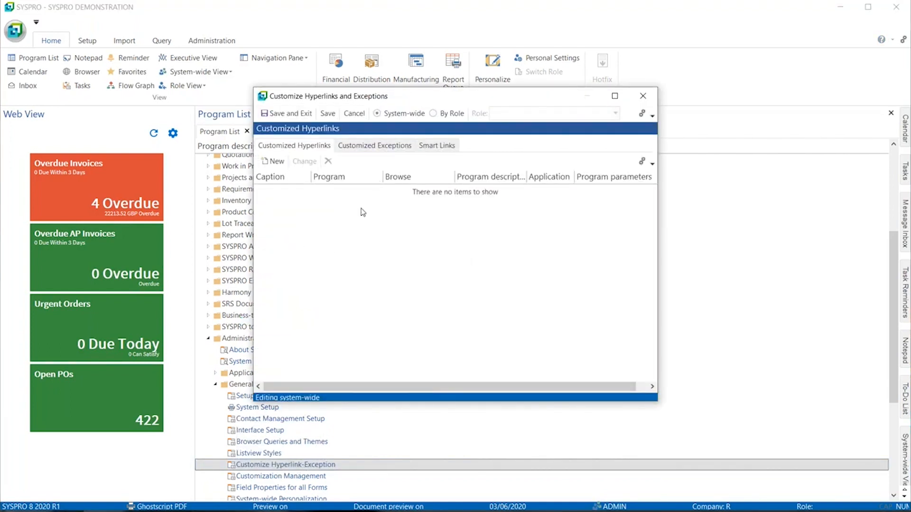
left_click(436, 147)
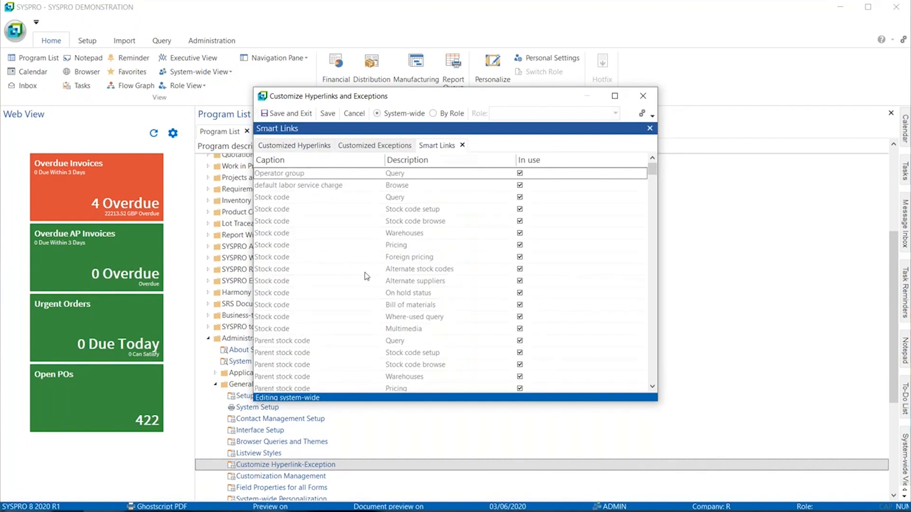
left_click(307, 236)
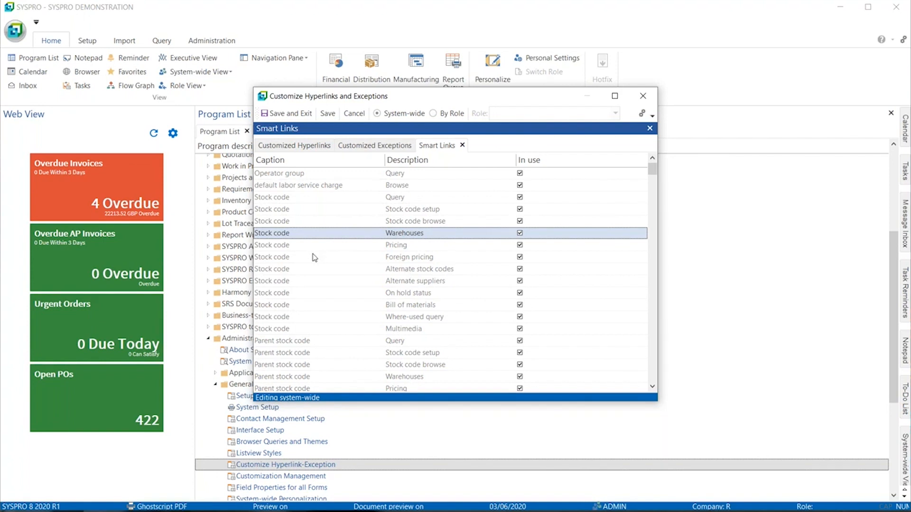
left_click(285, 150)
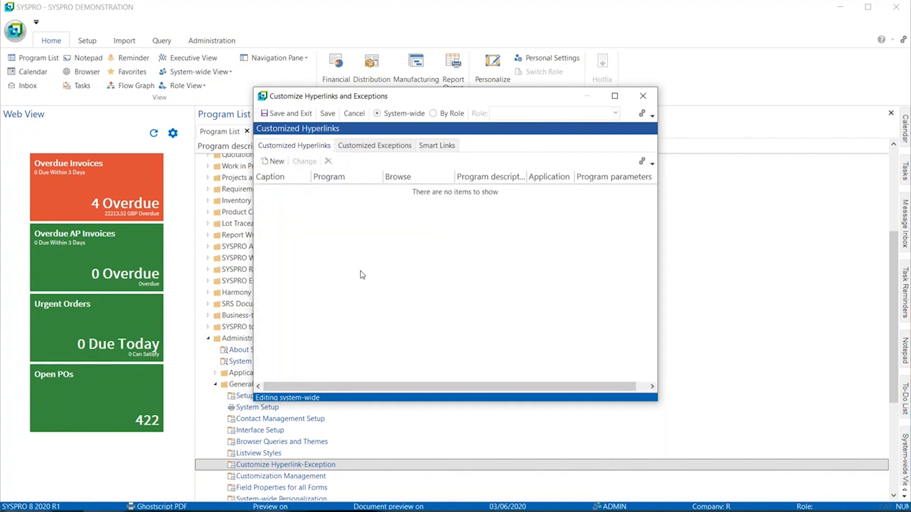
left_click(274, 162)
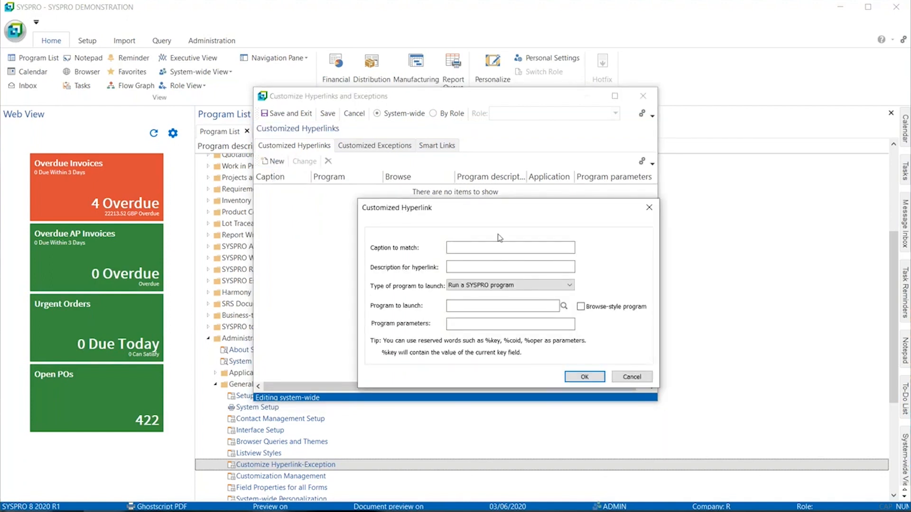
Step: Create a hyperlink captioned 'Stock code', described 'Adjustment', launching program IMP010, and save it
type("Stock code")
left_click(468, 267)
type("Adjustme")
left_click(472, 300)
type("IMP010")
left_click(585, 377)
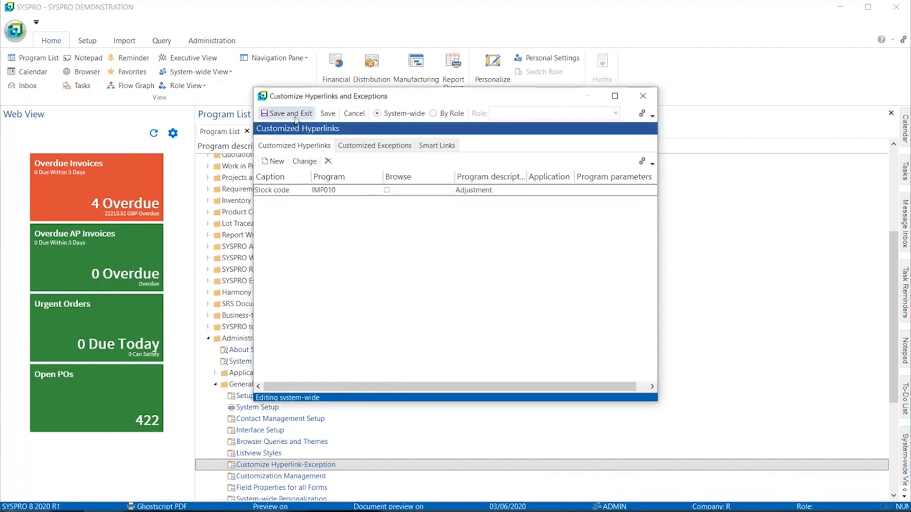
left_click(290, 113)
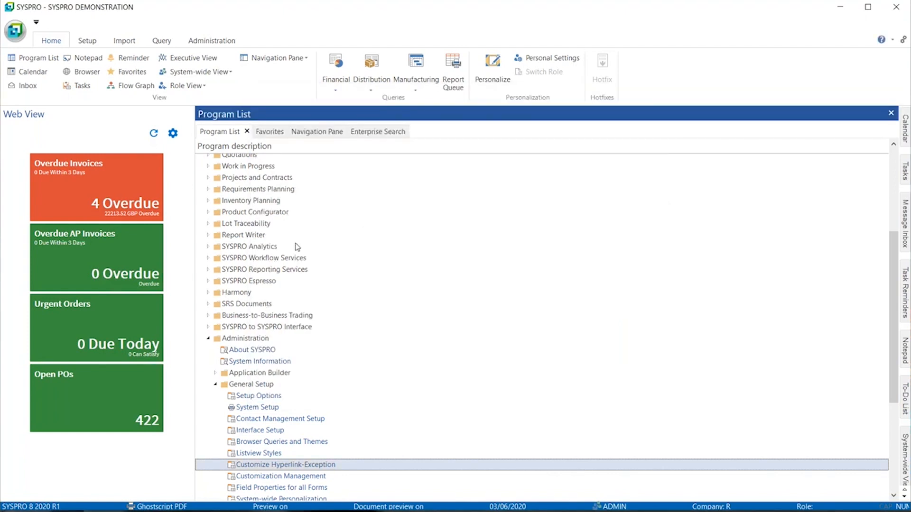
Step: Run Inventory Movements, confirm via System Information that it is IMP010, then show the Open POs list
scroll(297, 246, "up", 1)
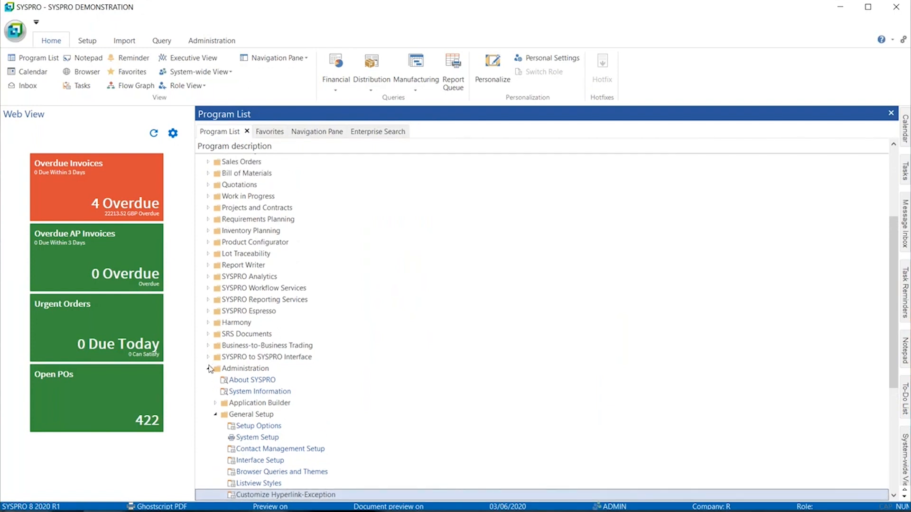
scroll(210, 366, "up", 4)
left_click(210, 254)
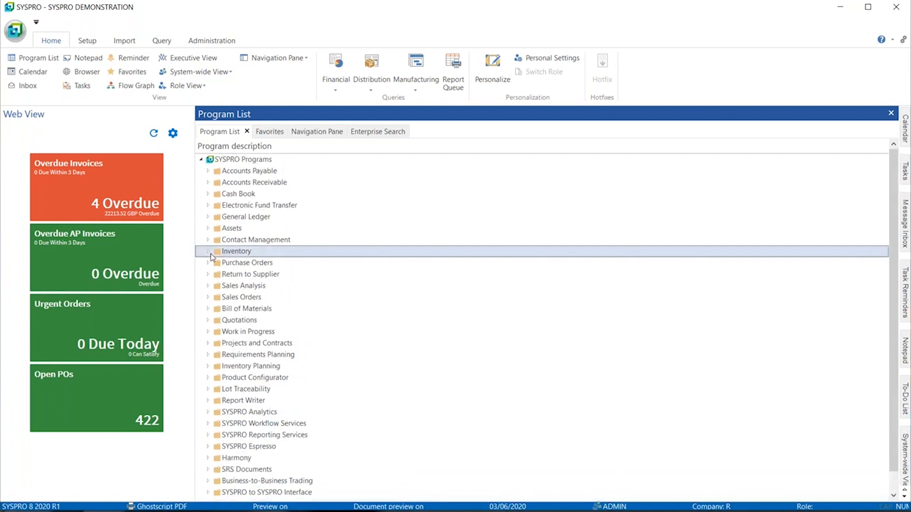
left_click(208, 252)
left_click(240, 308)
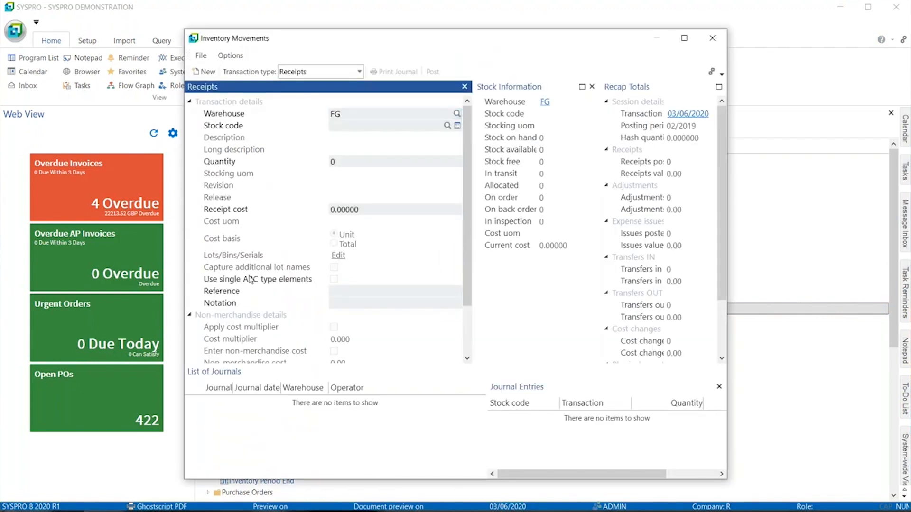
key("ctrl+F1")
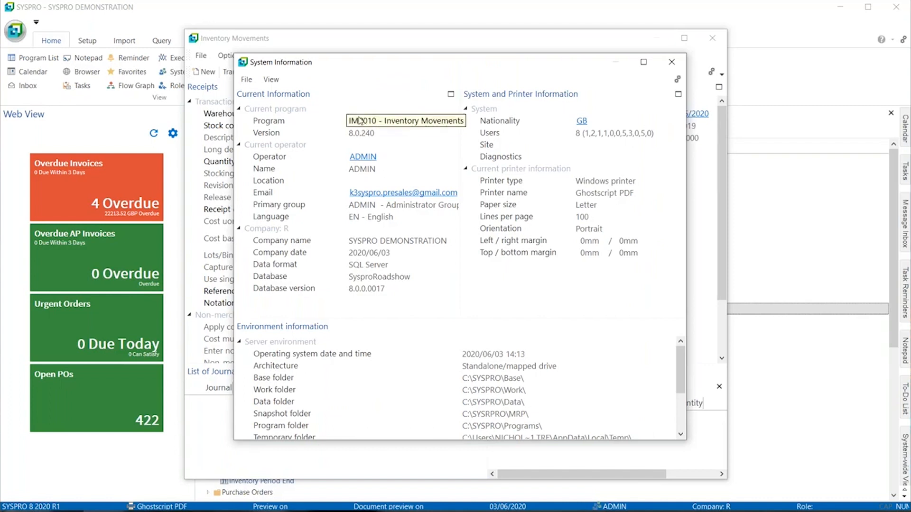
left_click(671, 62)
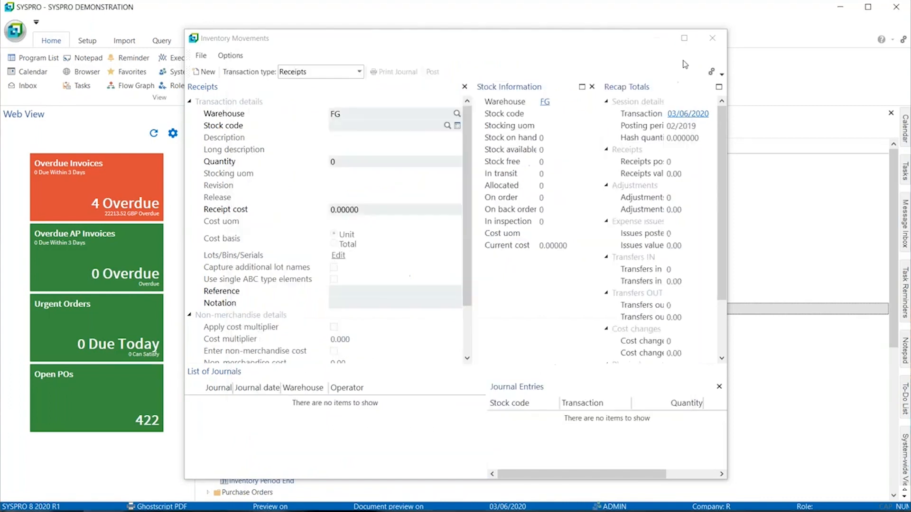
left_click(712, 38)
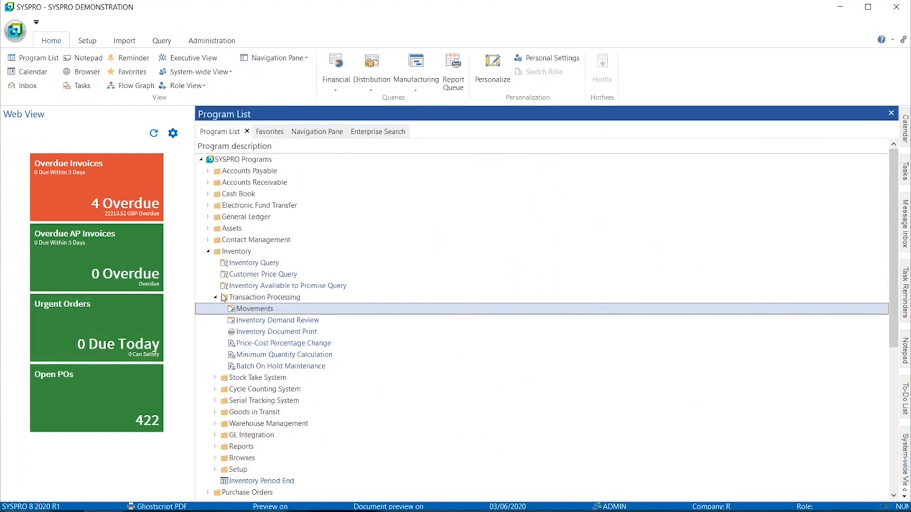
left_click(121, 383)
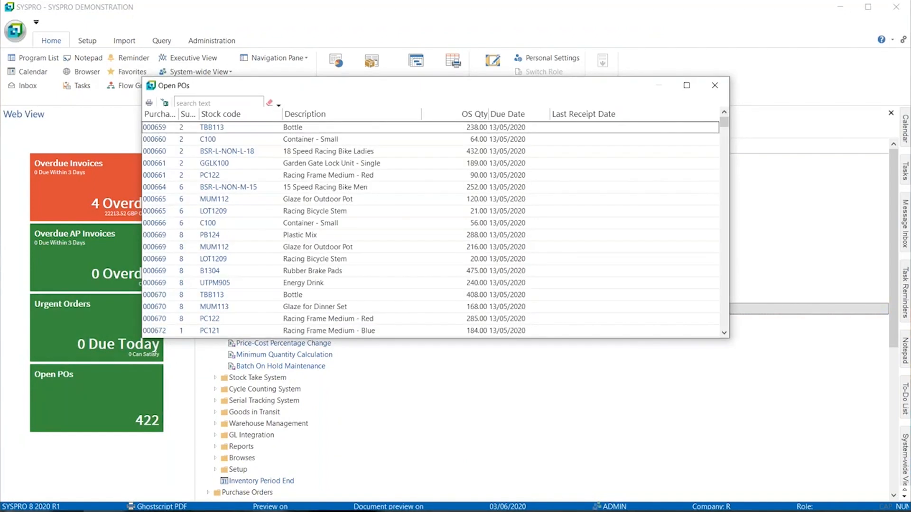
mouse_move(277, 128)
left_click(275, 127)
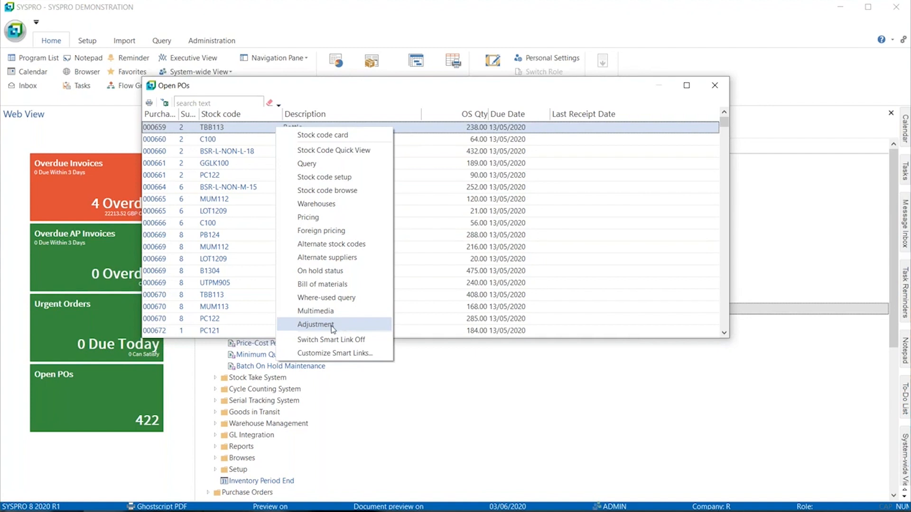
left_click(315, 324)
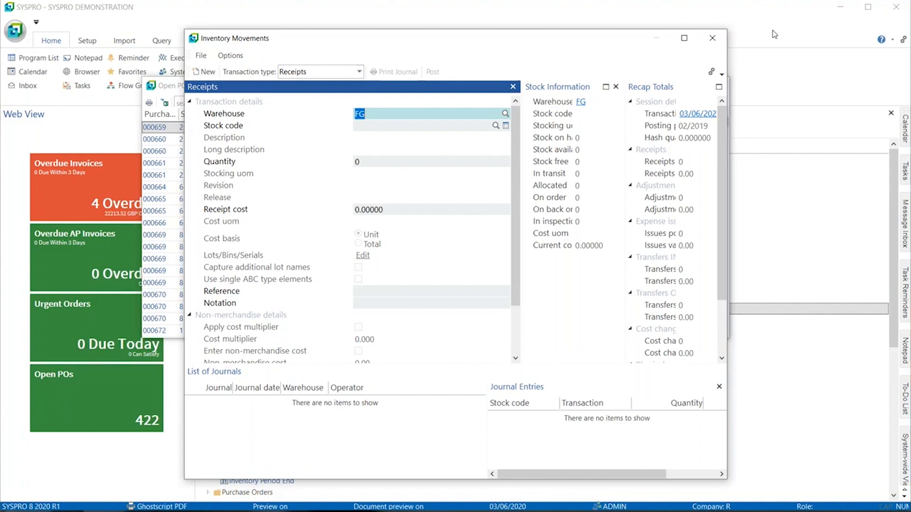
left_click(712, 38)
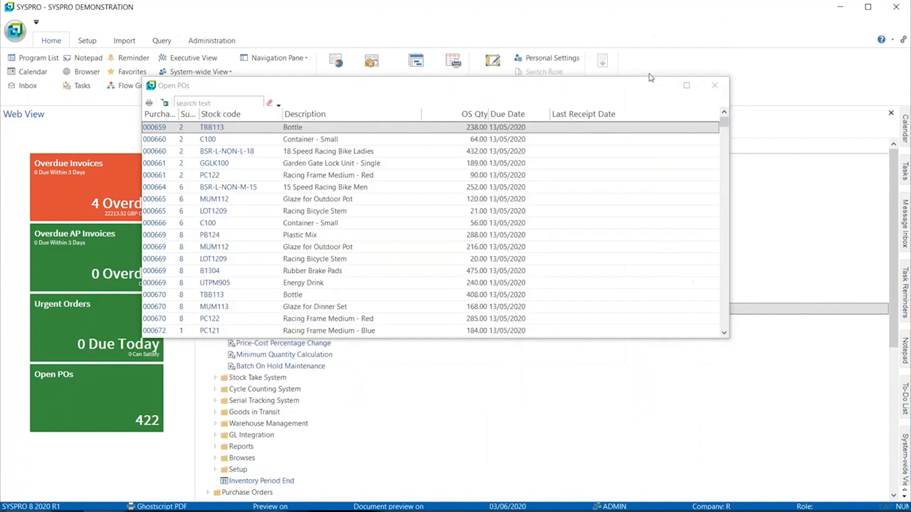
Step: From stock code TBB113's smart links, give the Stock code Adjustment hyperlink program parameter ADJ and save
right_click(278, 129)
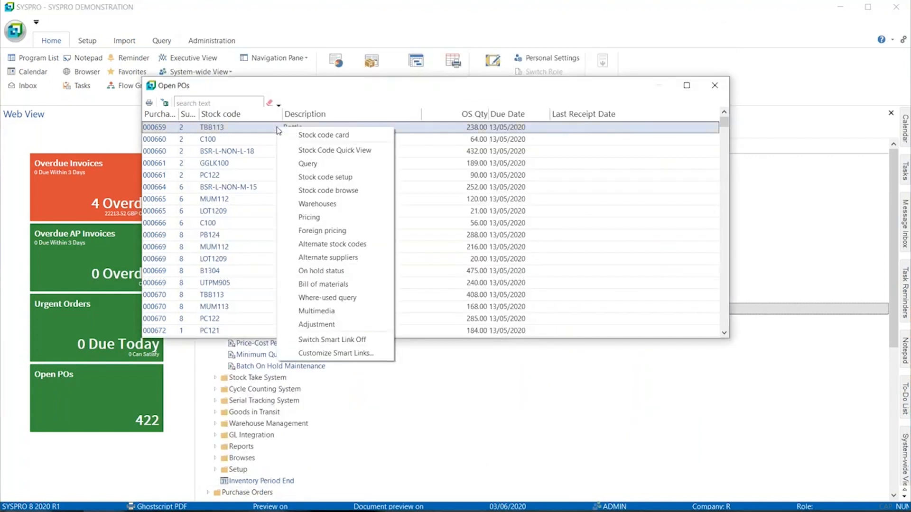
left_click(326, 353)
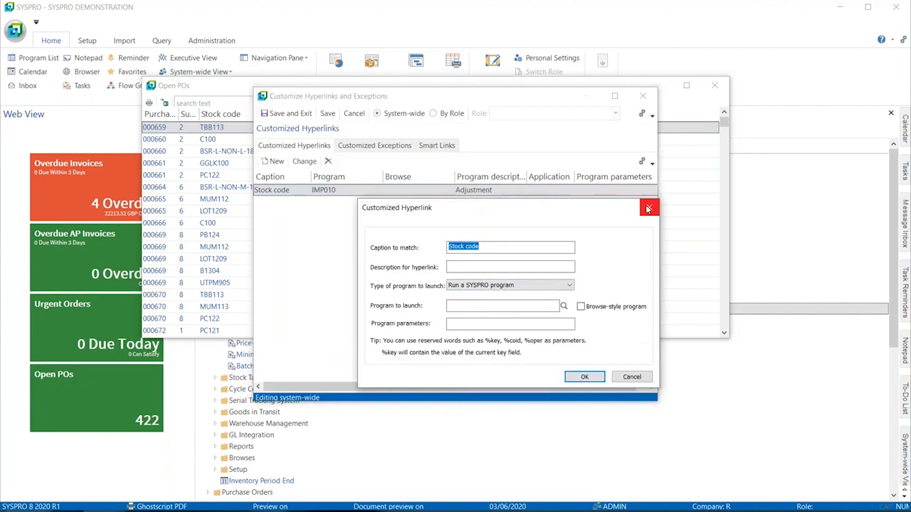
left_click(648, 207)
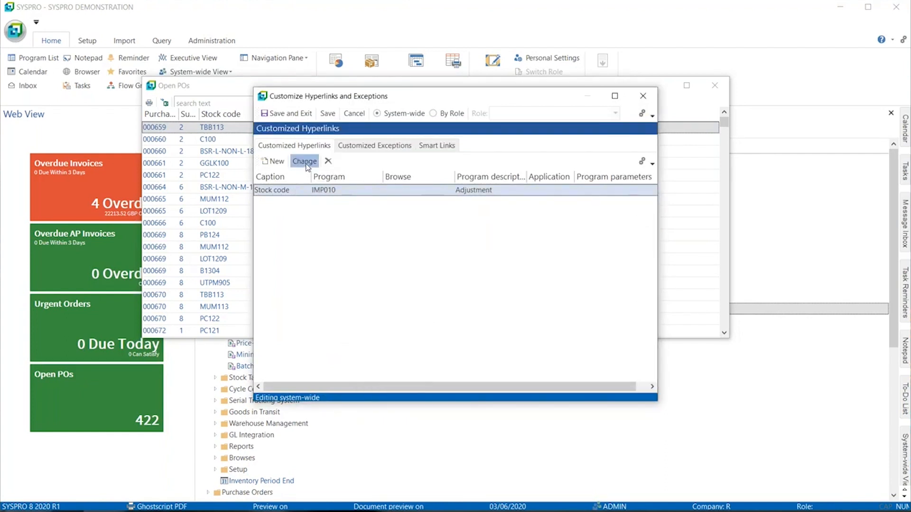
left_click(304, 160)
left_click(460, 323)
type("ADJ")
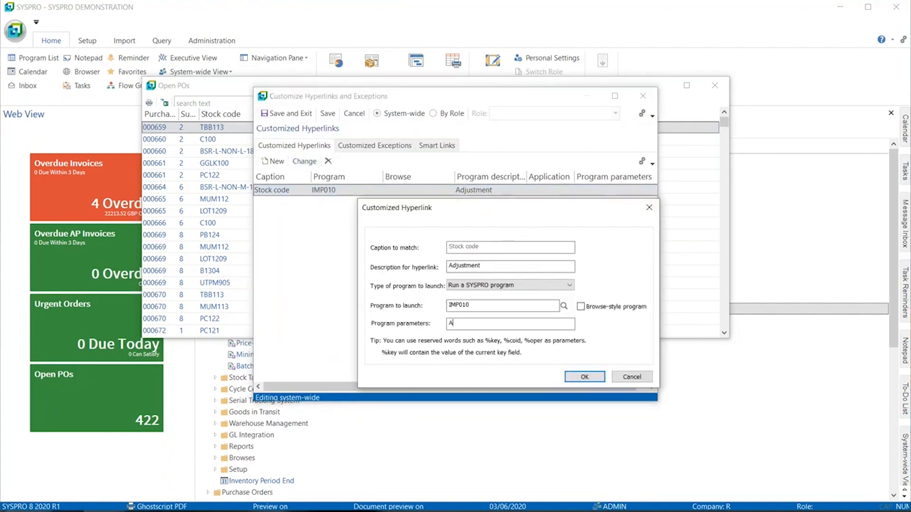
left_click(575, 377)
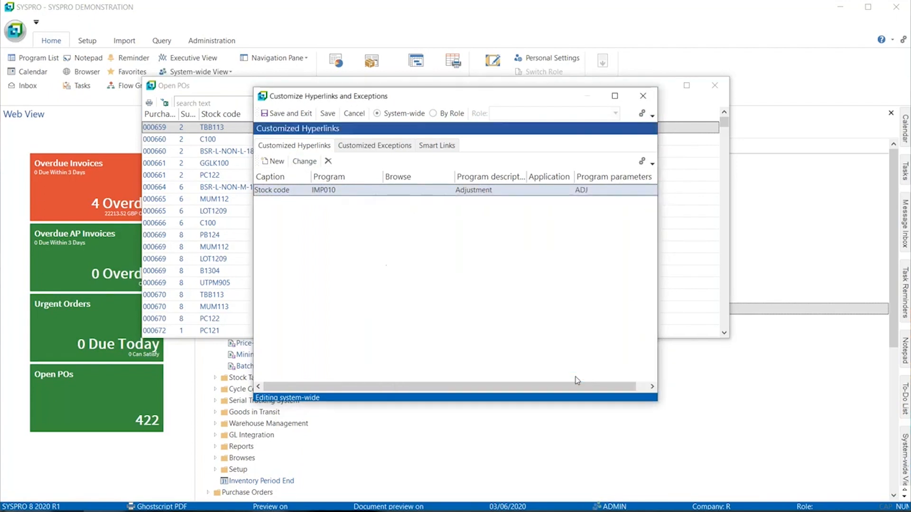
left_click(286, 113)
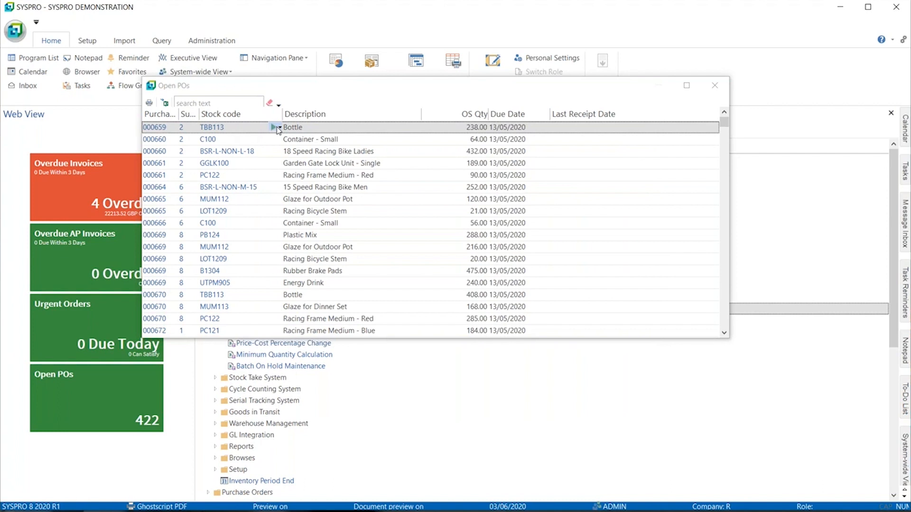
left_click(278, 127)
Step: Rerun the Adjustment link for TBB113, close Inventory Movements and Open POs, and switch to PowerPoint
left_click(326, 327)
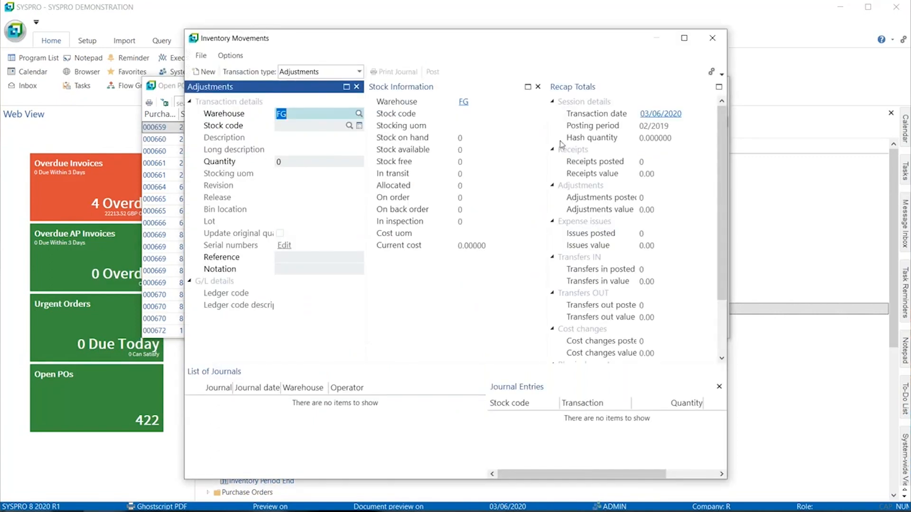
left_click(715, 42)
left_click(711, 86)
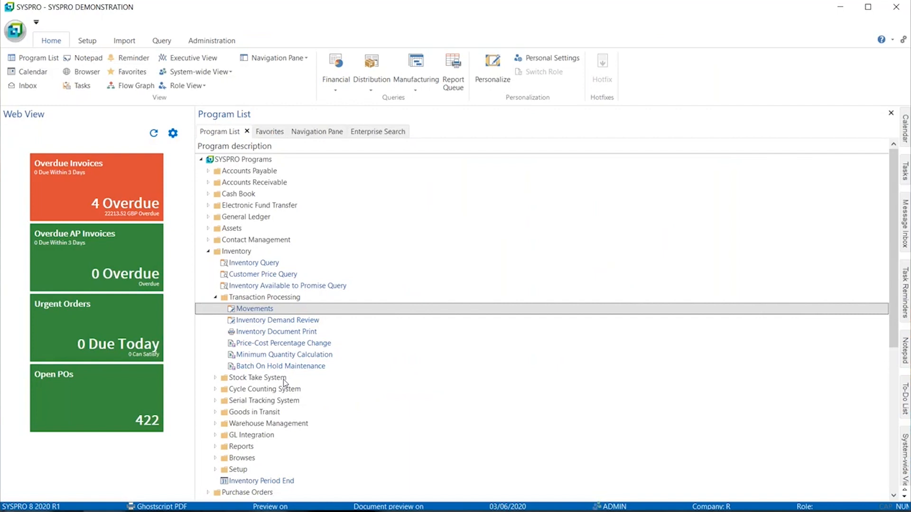
key("alt+Tab")
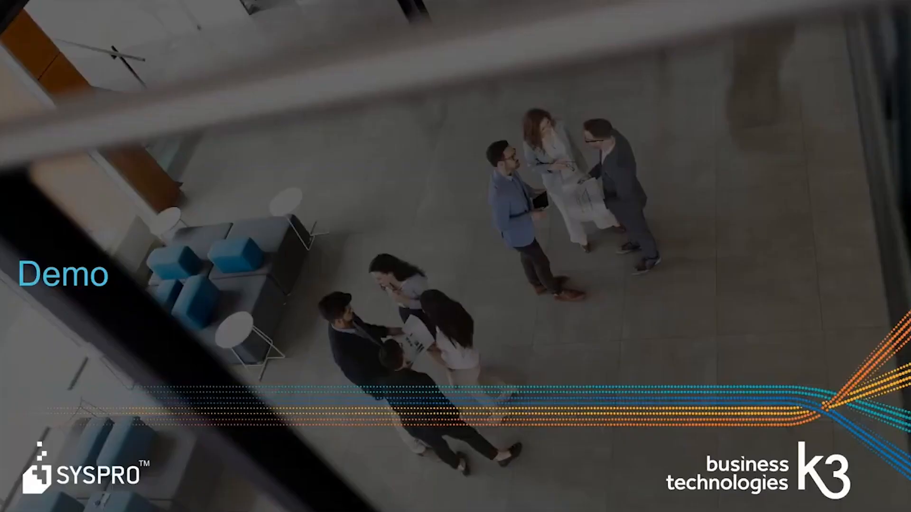
Step: Advance the slide show to the Predictive Search slide and switch back to SYSPRO
key("Right")
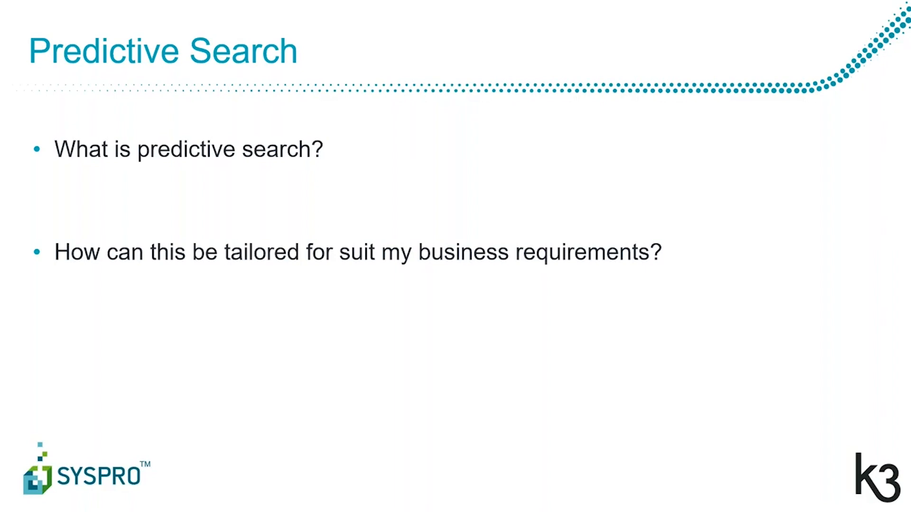
key("alt+Tab")
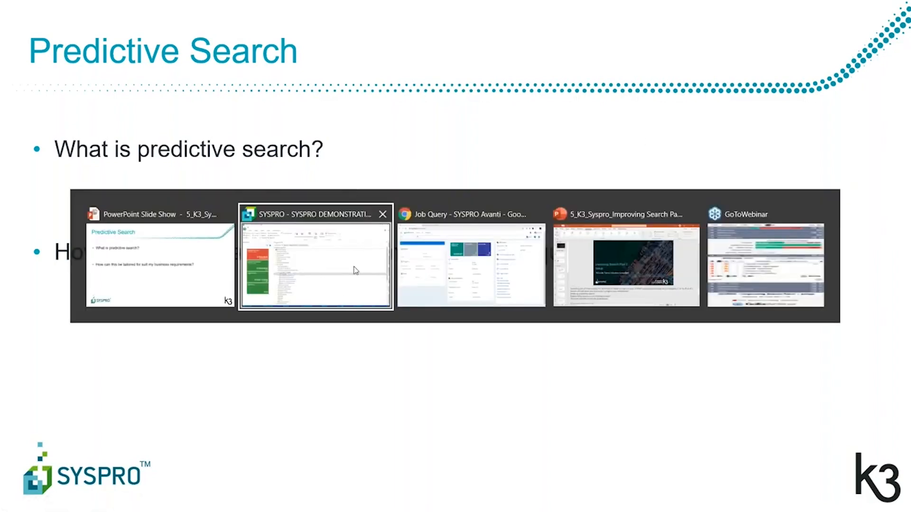
key("alt+Tab")
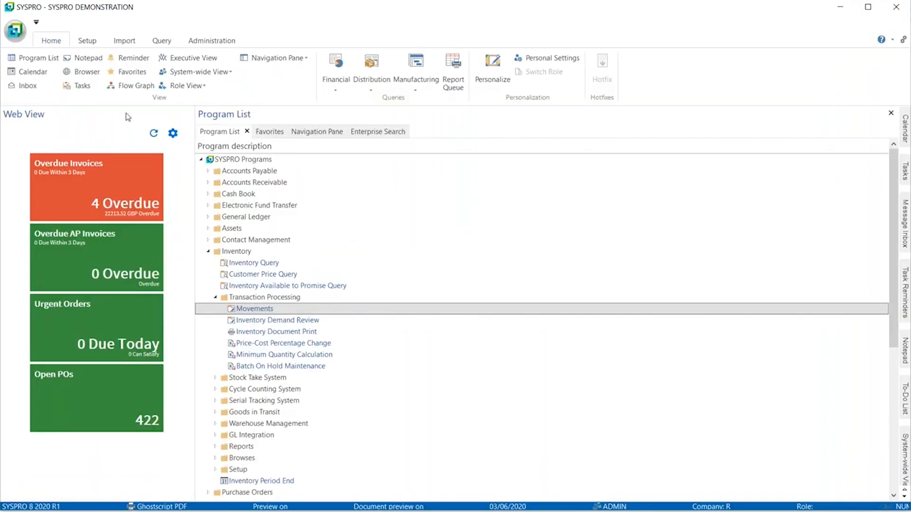
left_click(212, 41)
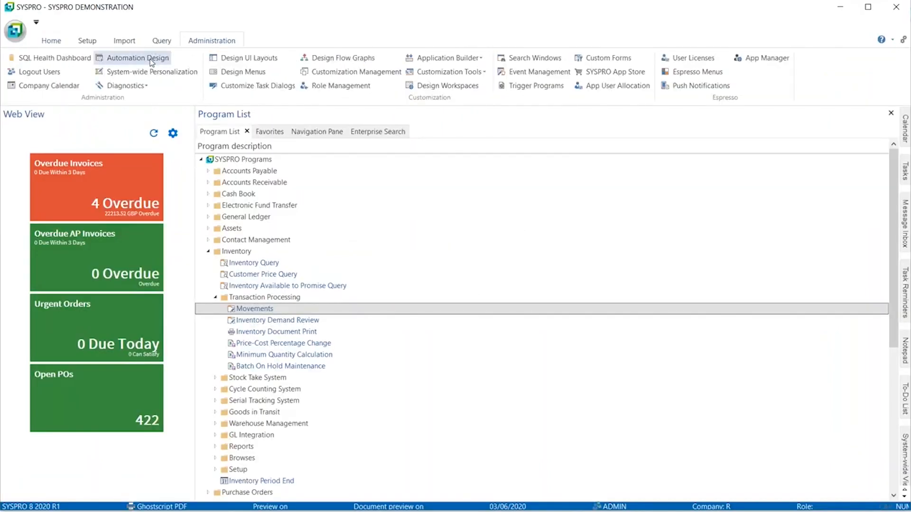
left_click(174, 74)
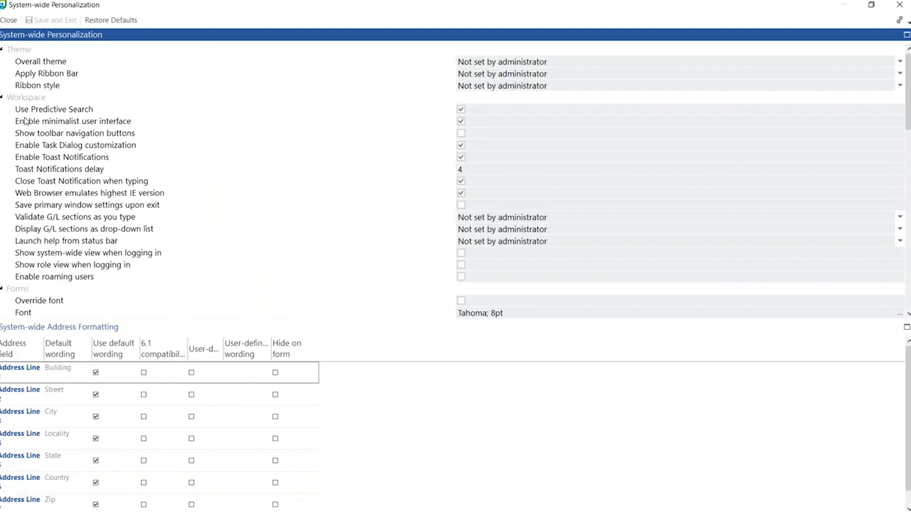
mouse_move(463, 115)
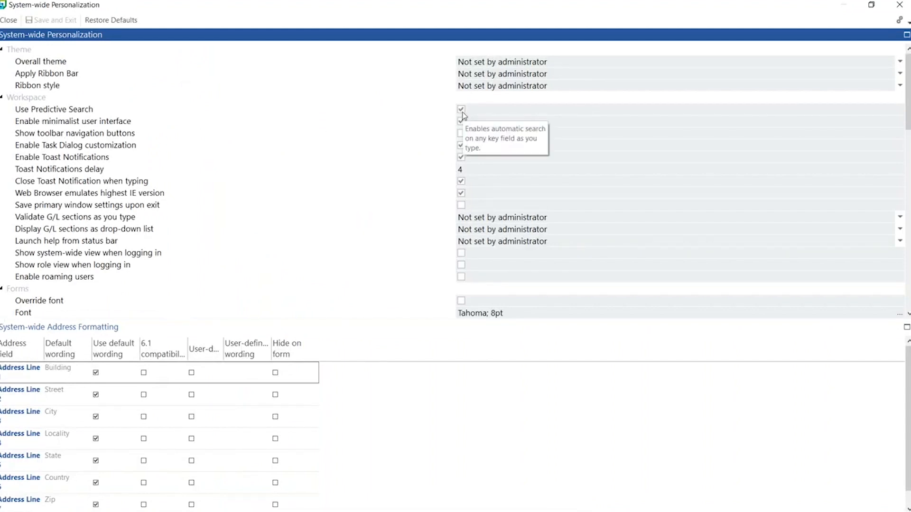
left_click(899, 5)
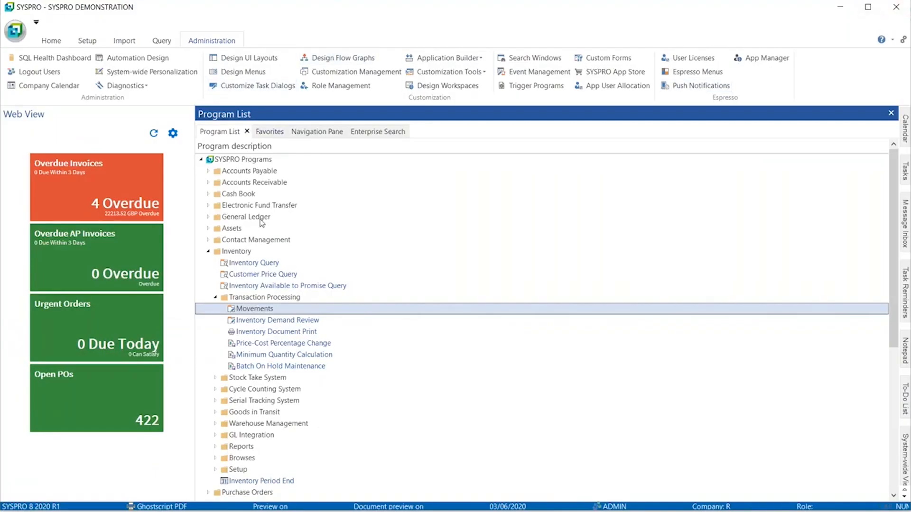
Step: Open and close the general setup options from the setup commands
left_click(87, 41)
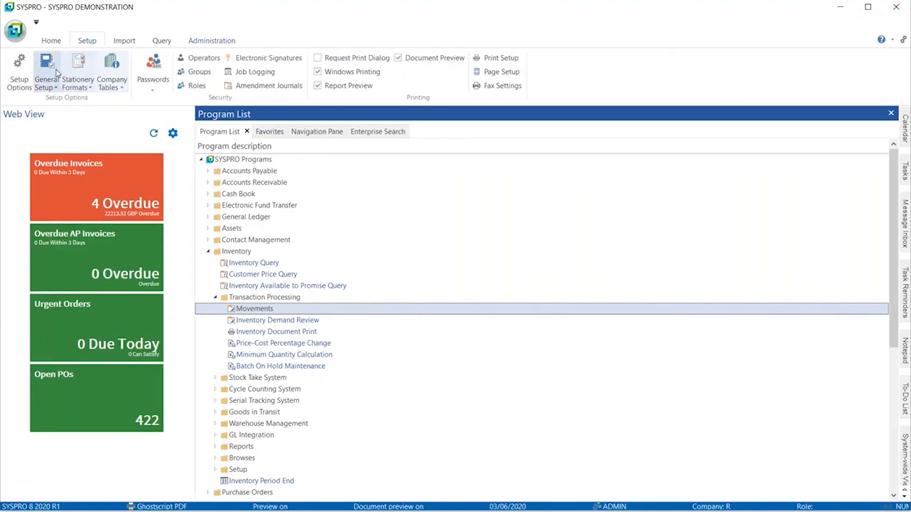
left_click(58, 88)
left_click(59, 88)
left_click(51, 88)
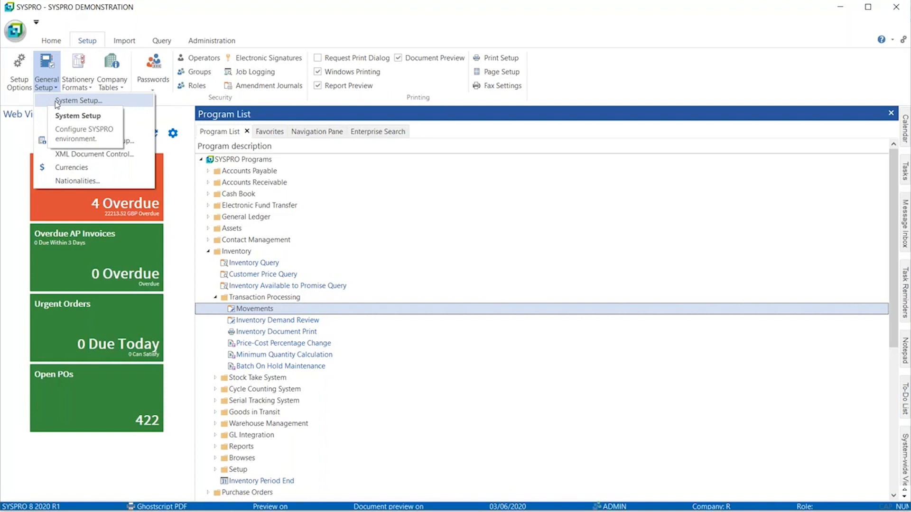
left_click(50, 87)
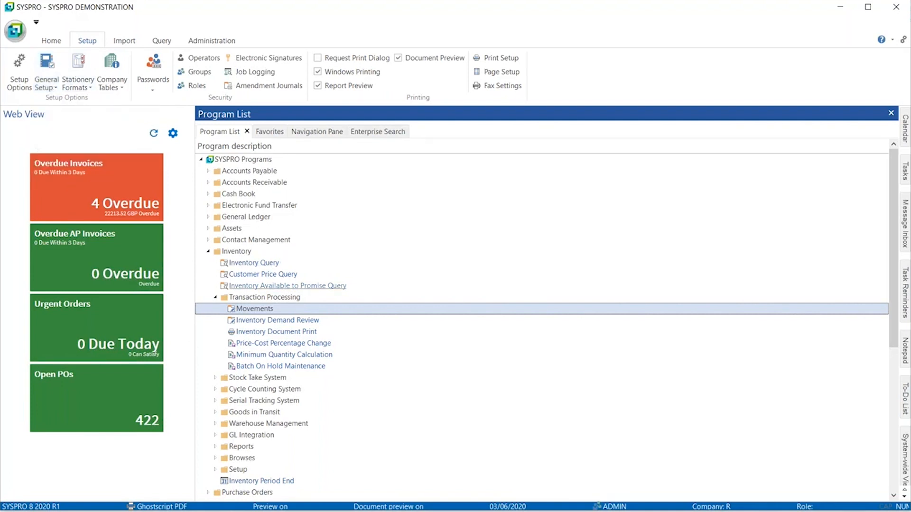
Step: Open Inventory Query and search stock codes for bike and A100, then open the predictive search settings
double_click(247, 264)
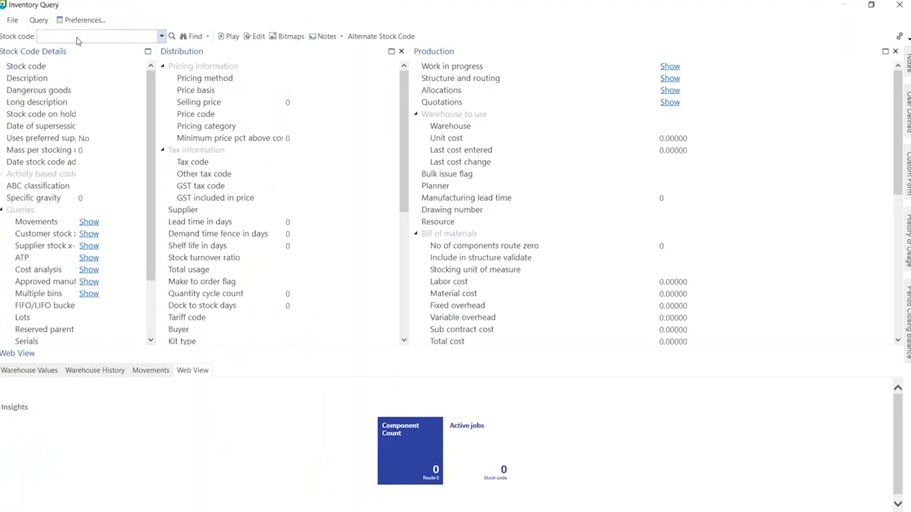
left_click(76, 37)
type("bike")
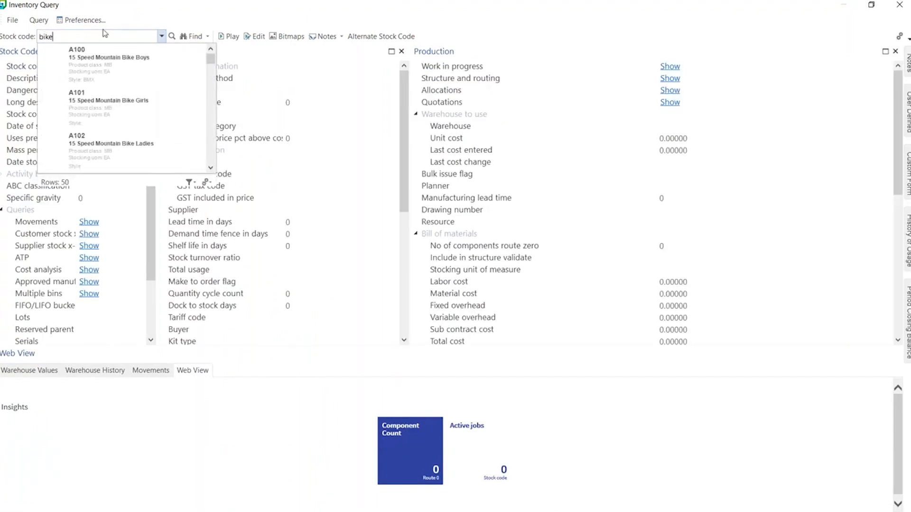
type("s")
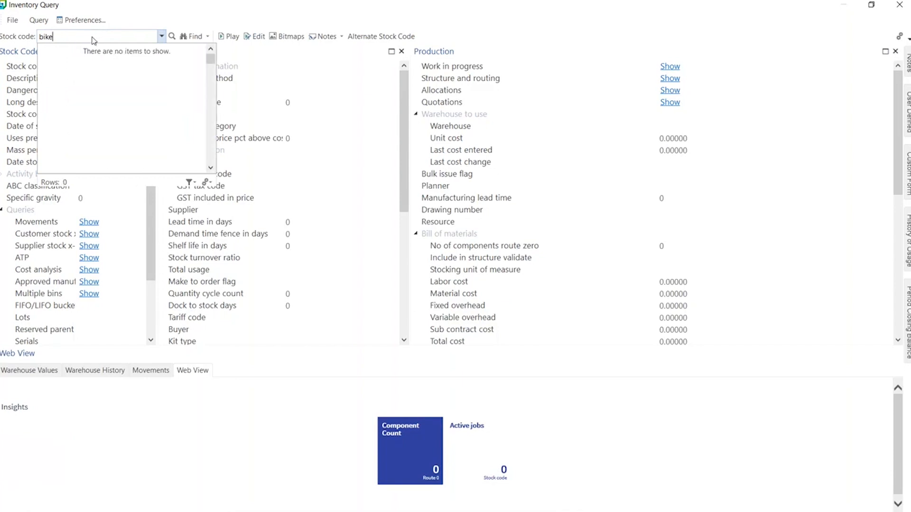
type("A100")
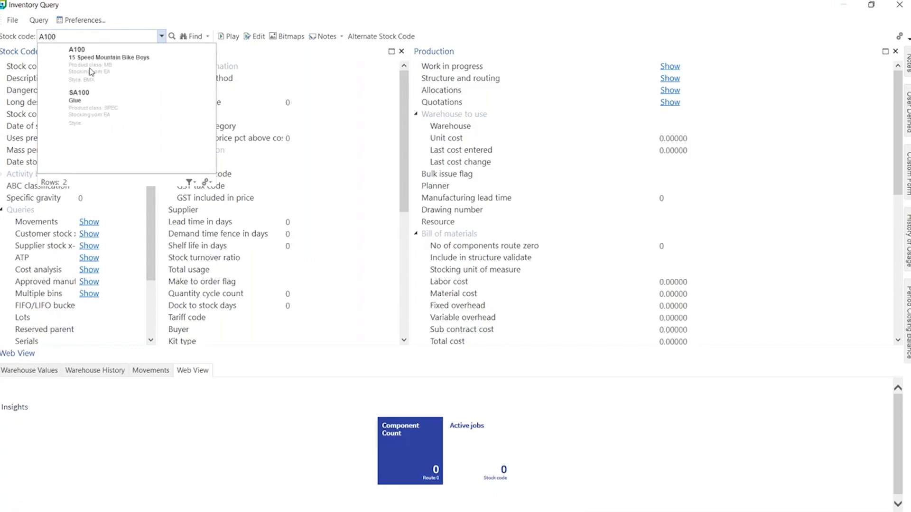
left_click(207, 183)
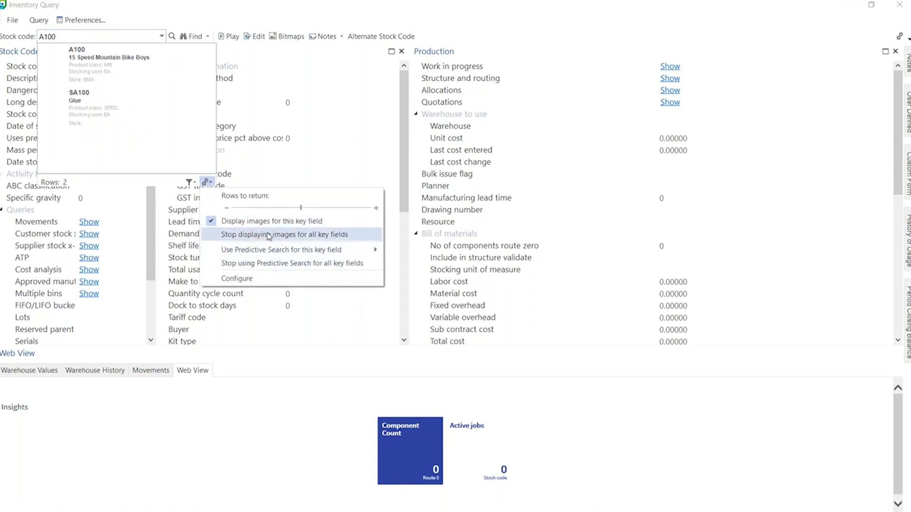
Step: Open Search Configuration and select the Stock code Default search with its four criteria
left_click(245, 281)
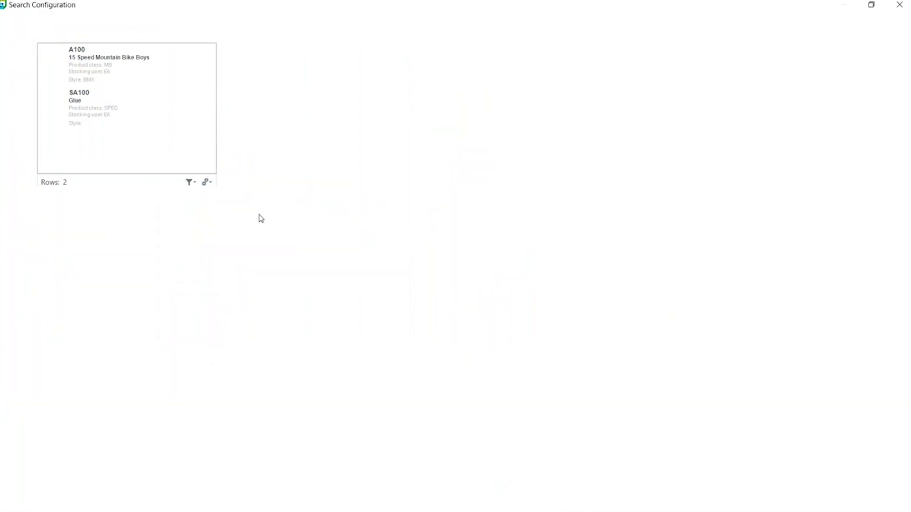
double_click(16, 99)
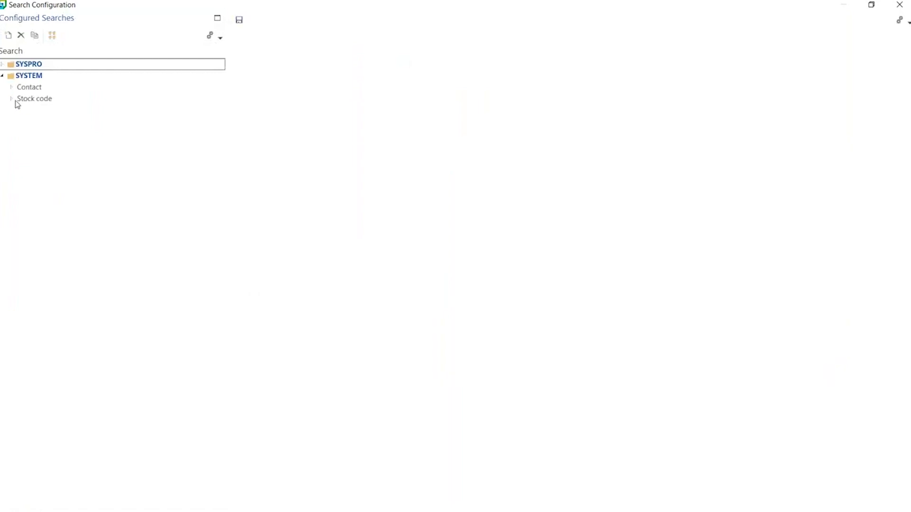
left_click(32, 111)
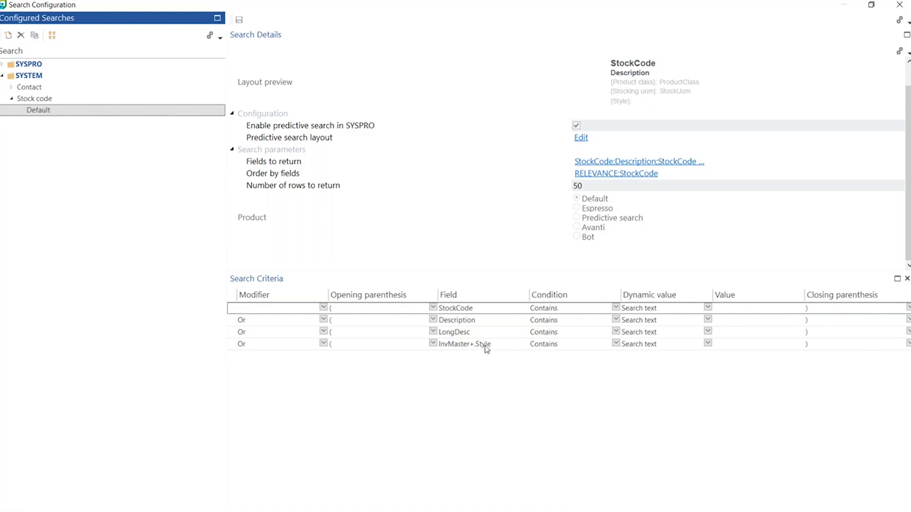
Step: Add a new criteria row with modifier Or and an opening parenthesis '('
left_click(423, 361)
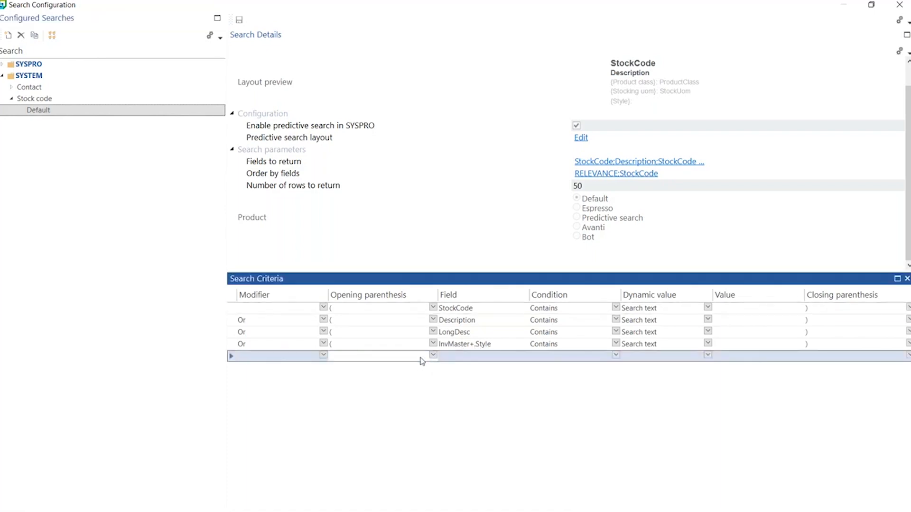
left_click(322, 356)
left_click(329, 359)
left_click(326, 357)
left_click(326, 360)
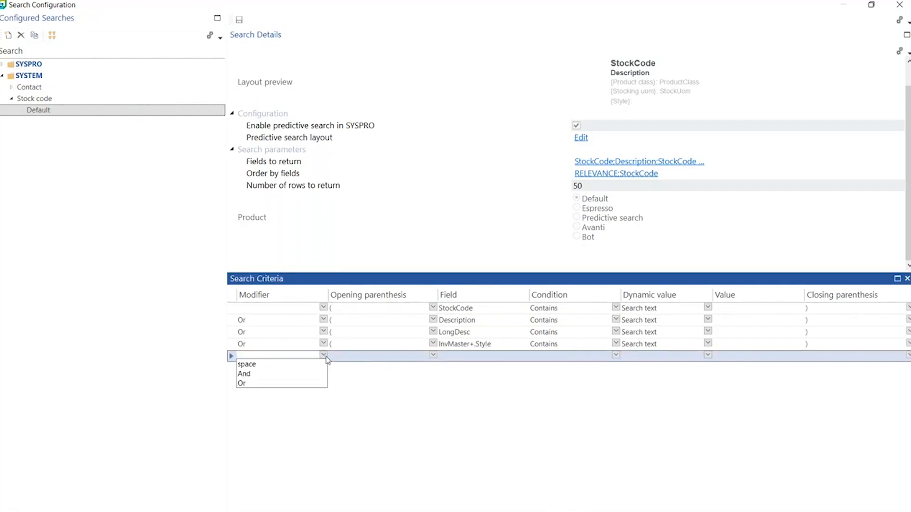
left_click(267, 382)
left_click(430, 358)
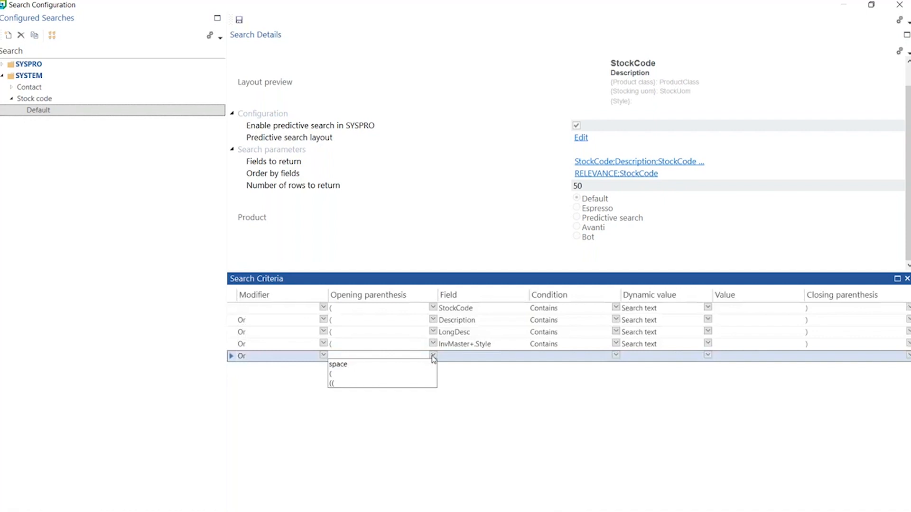
left_click(347, 374)
Step: Set the new row's field to InvMaster+.Diameter by filtering the SQL column list for invmas
left_click(464, 356)
left_click(532, 356)
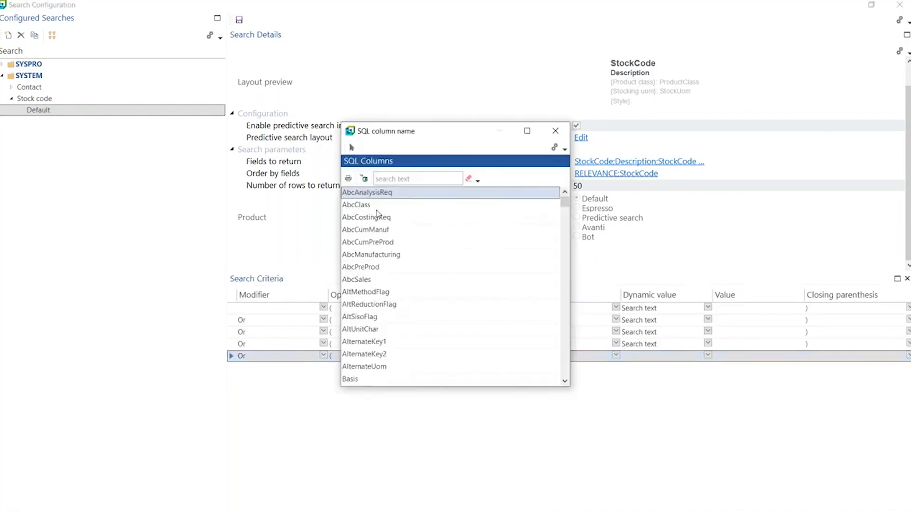
left_click_drag(564, 202, 564, 230)
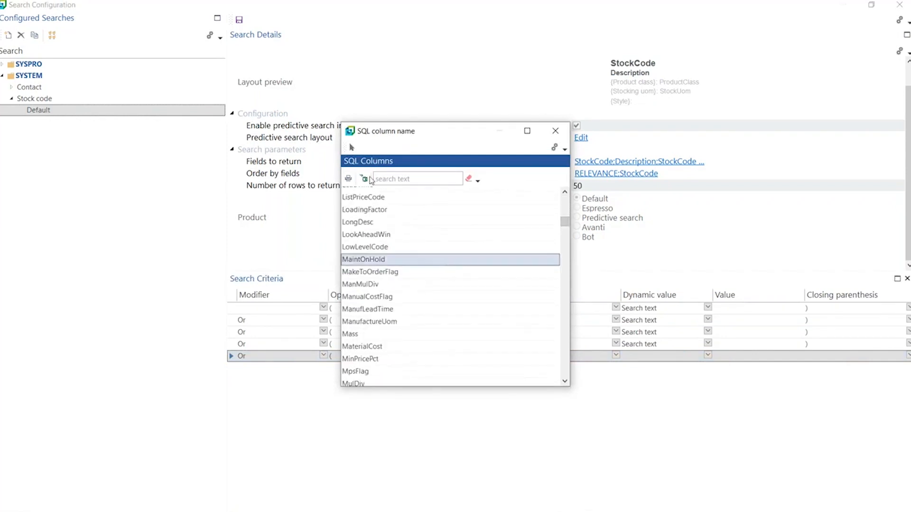
left_click(390, 181)
type("invmast")
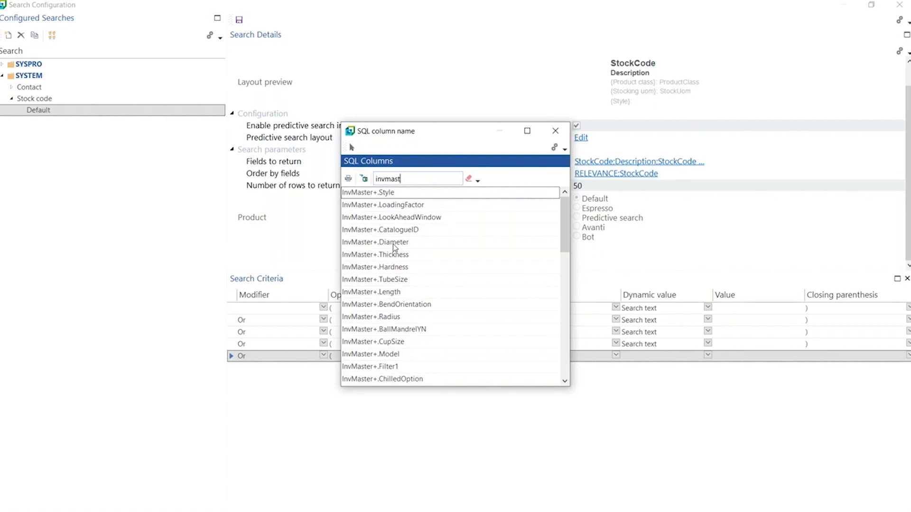
left_click(392, 243)
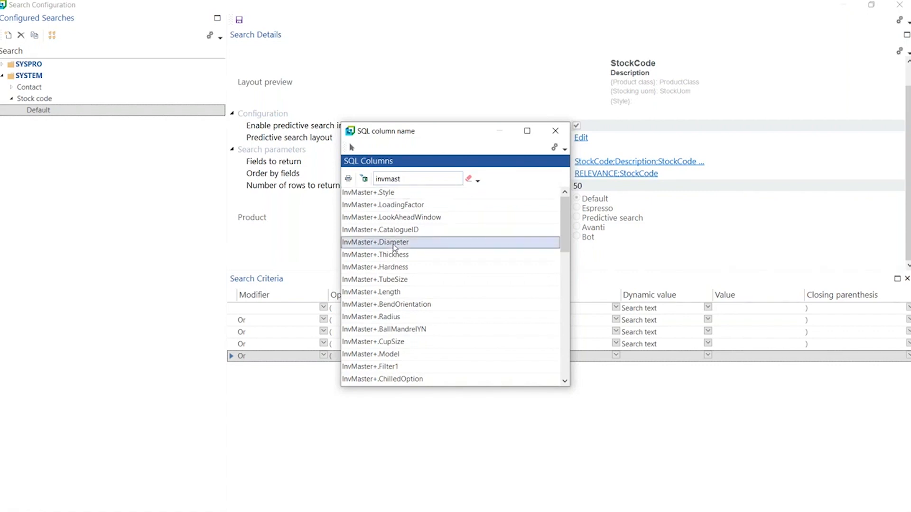
double_click(379, 246)
Step: Give the Diameter row condition Contains, dynamic value Search text, a closing ')', and save the search
left_click(615, 357)
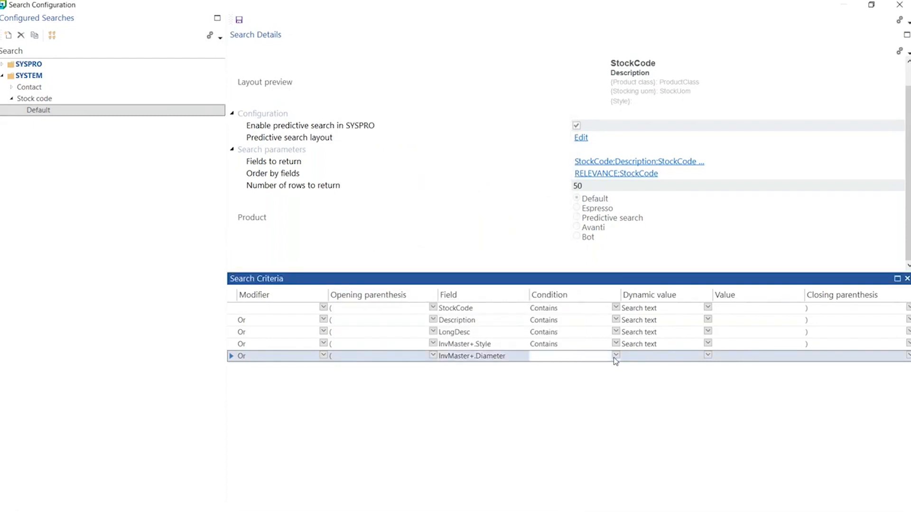
left_click(616, 357)
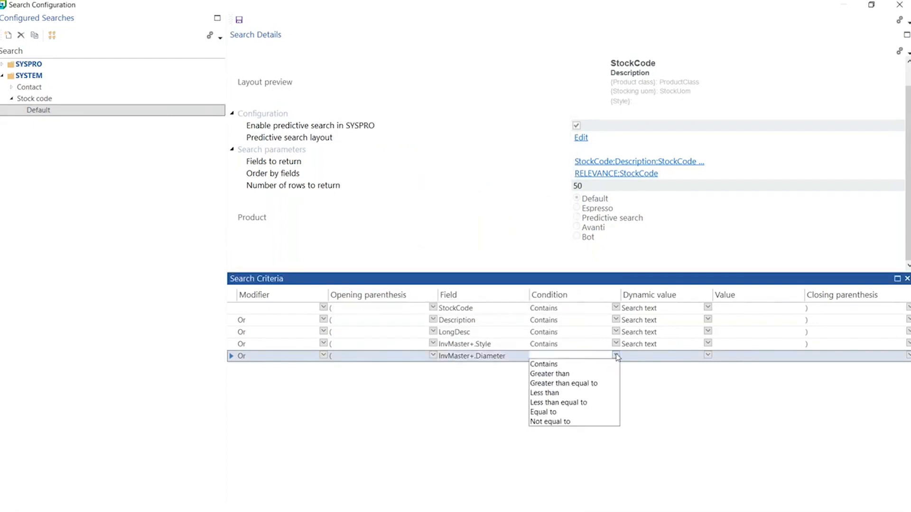
left_click(548, 364)
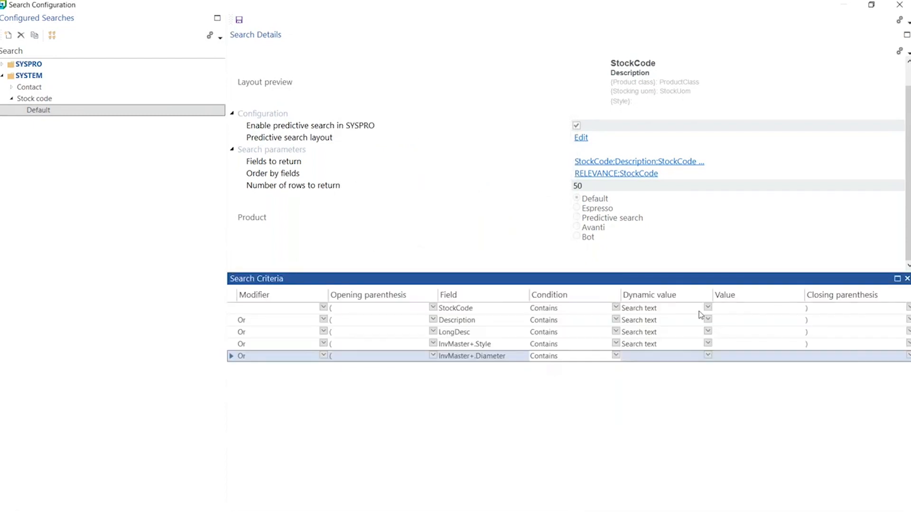
left_click(707, 356)
left_click(654, 369)
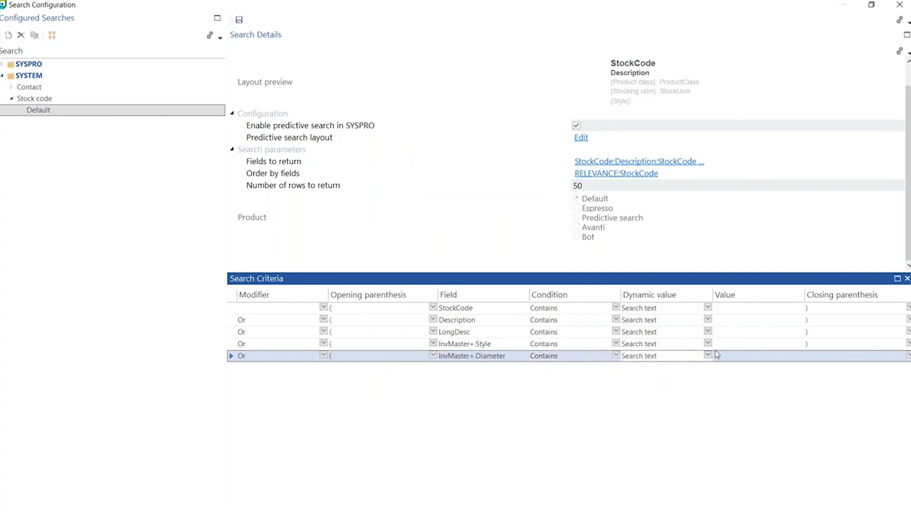
left_click(736, 40)
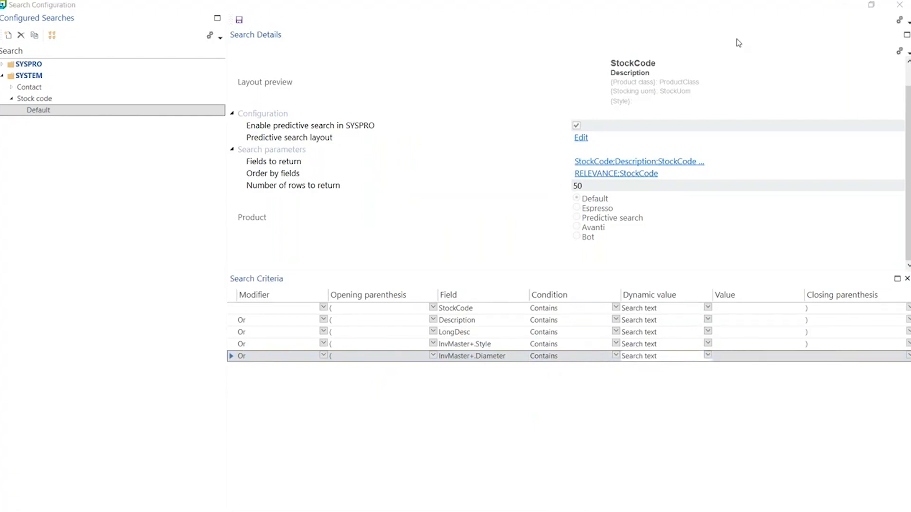
left_click(891, 357)
left_click(905, 357)
left_click(829, 379)
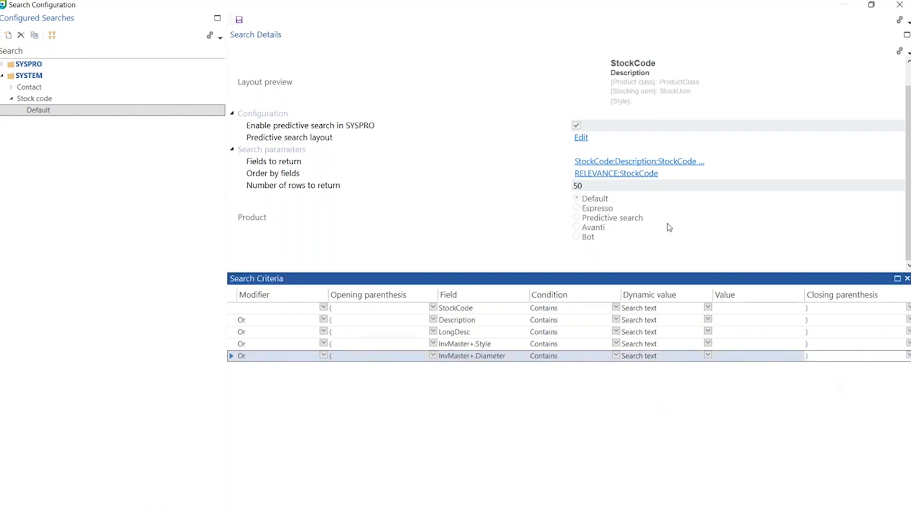
left_click(239, 20)
Step: Close Search Configuration and Inventory Query, then log back in to the SYSPRO DEMONSTRATION company
left_click(899, 4)
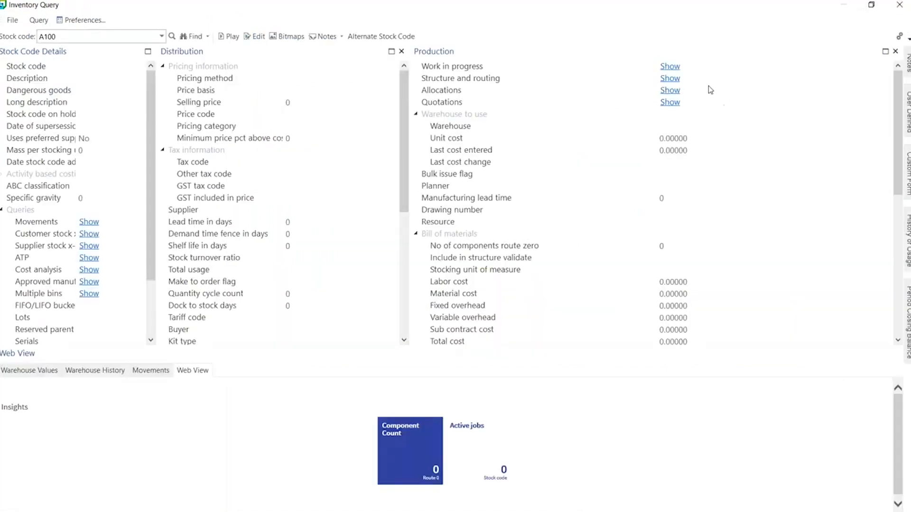
left_click(899, 5)
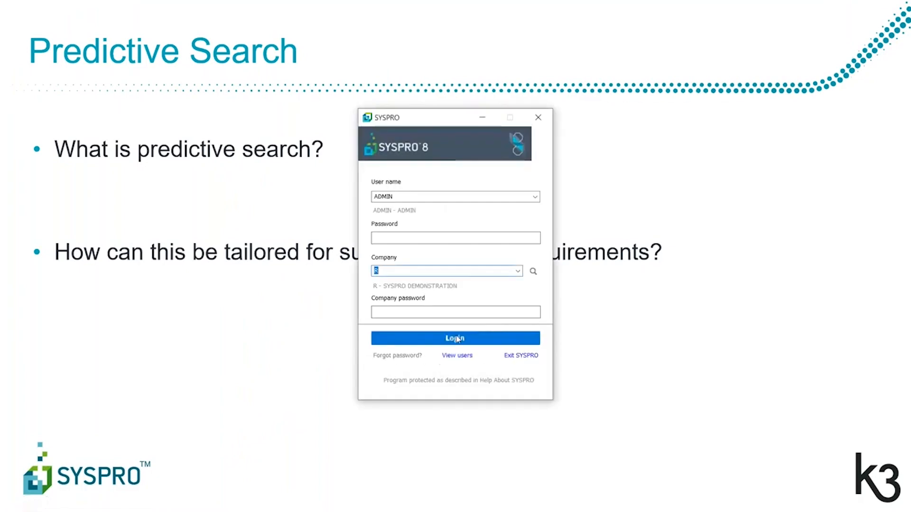
left_click(456, 338)
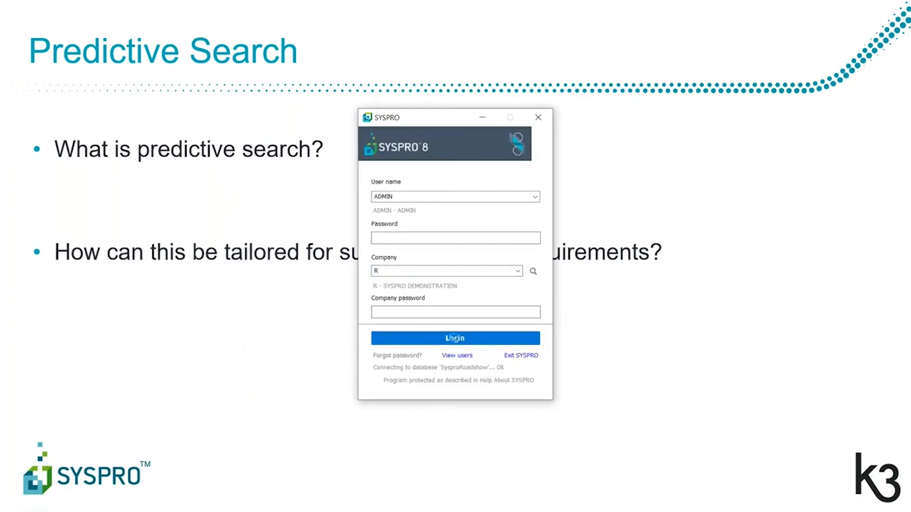
left_click(453, 338)
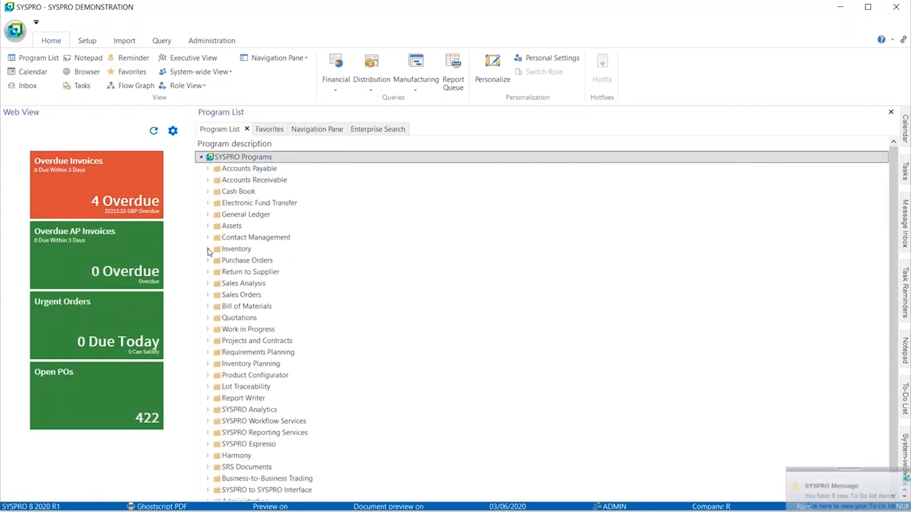
Step: Launch Inventory Query, search stock code 'bmx' to find A100, and display the search's filter columns
left_click(208, 250)
double_click(230, 260)
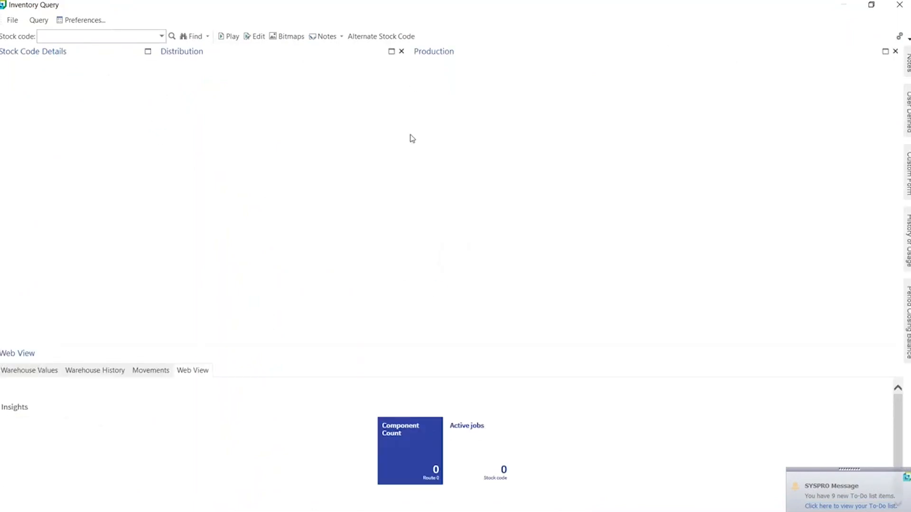
left_click(161, 37)
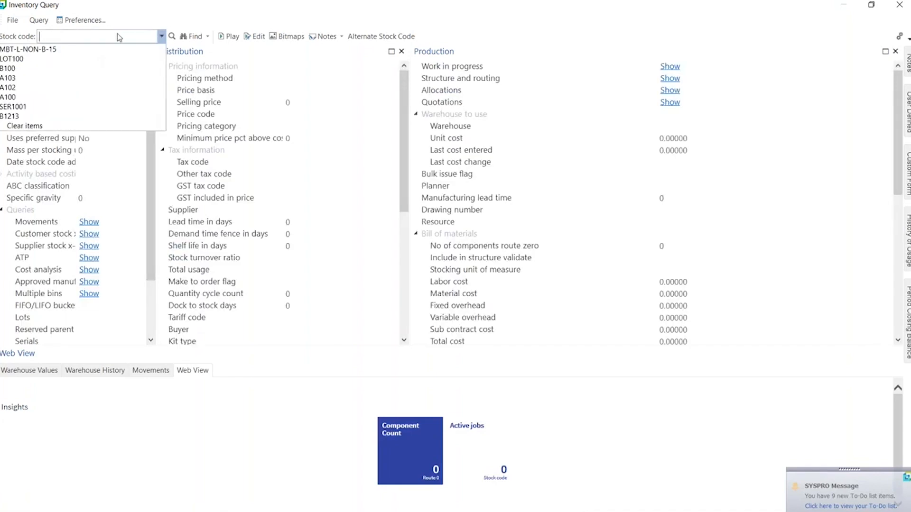
type("bmx")
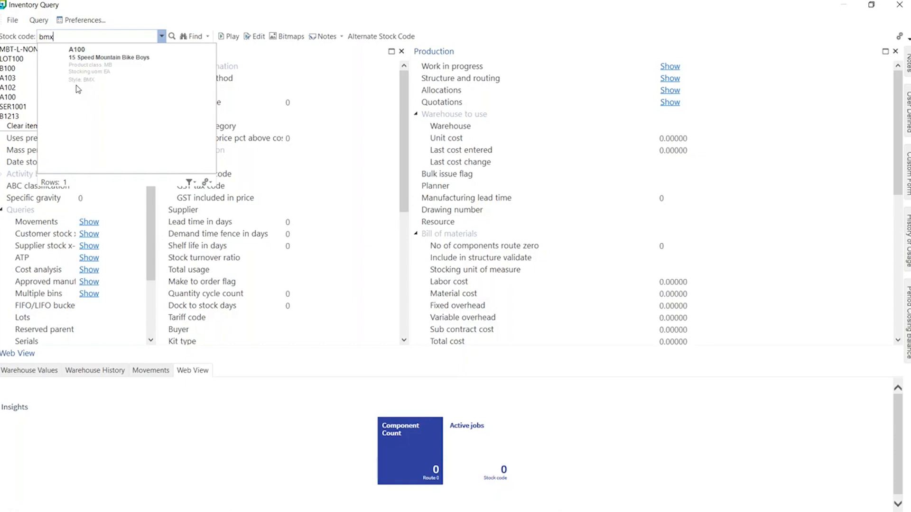
left_click(190, 183)
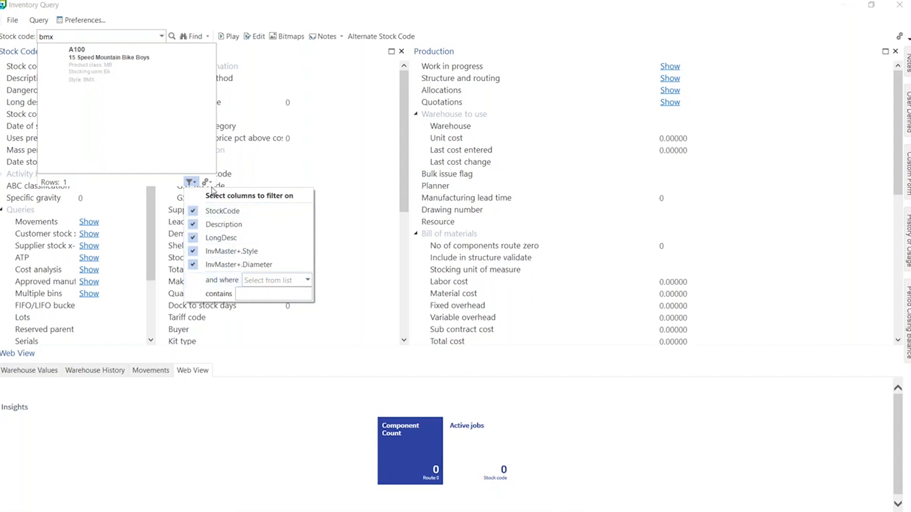
Step: Turn off predictive search for the stock code field in forms and dismiss the confirmation notice
left_click(212, 185)
left_click(212, 185)
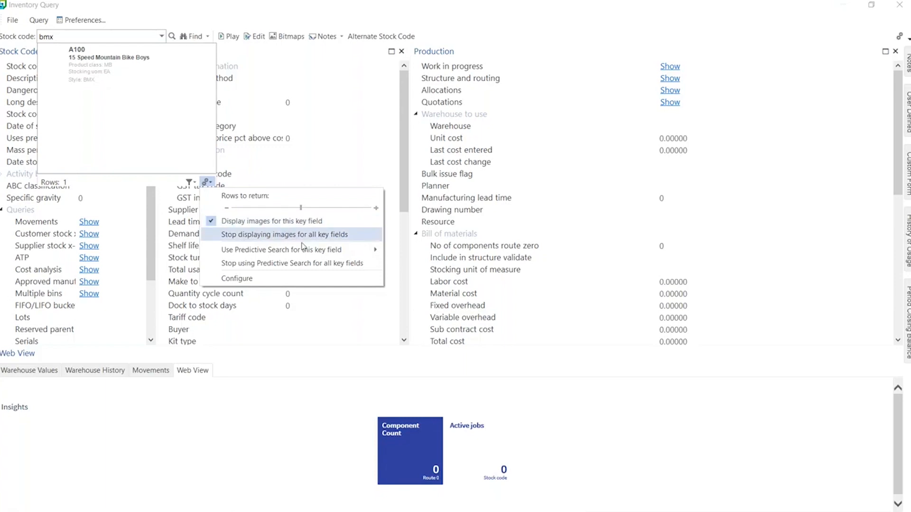
mouse_move(323, 250)
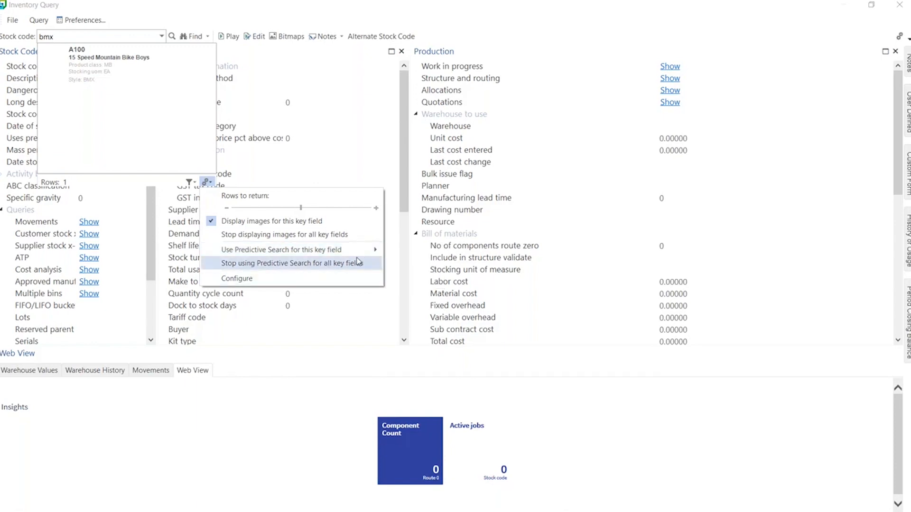
mouse_move(361, 251)
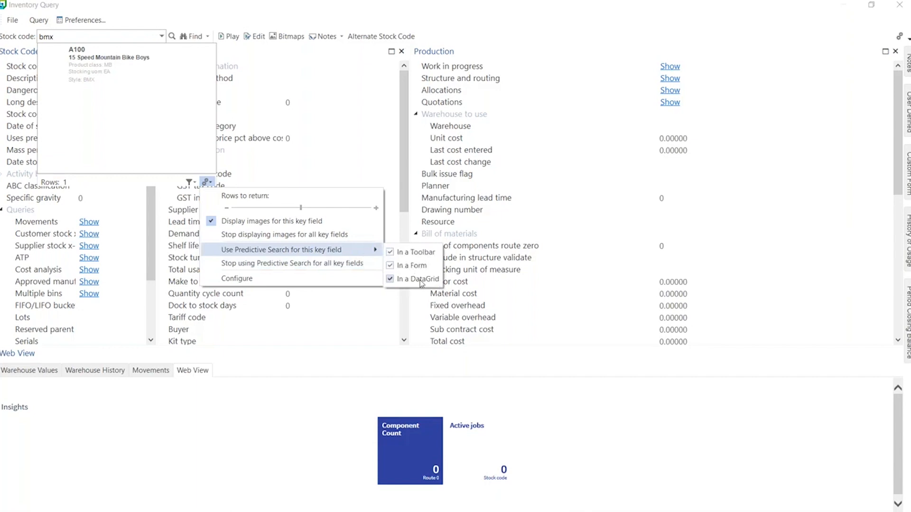
left_click(392, 264)
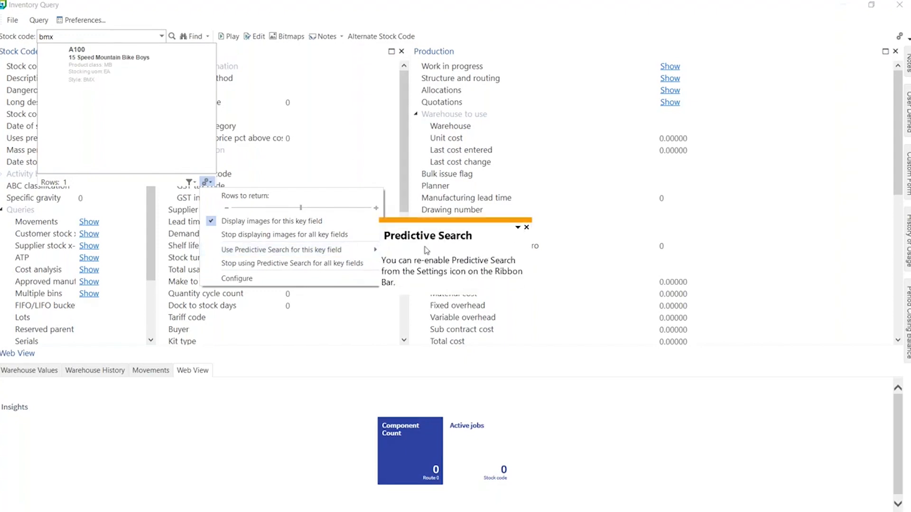
left_click(526, 230)
left_click(526, 228)
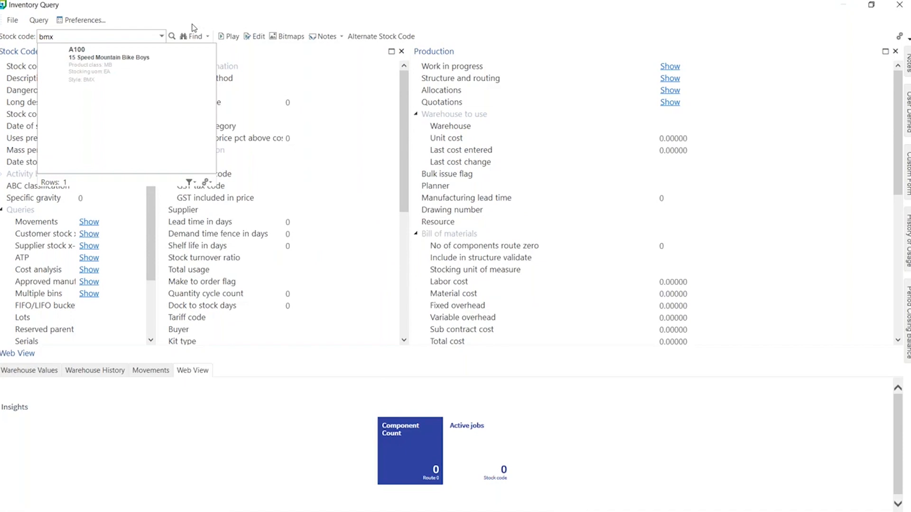
Step: Clear the 'bmx' search text from the Stock code field
left_click(120, 38)
key("BackSpace")
left_click(311, 126)
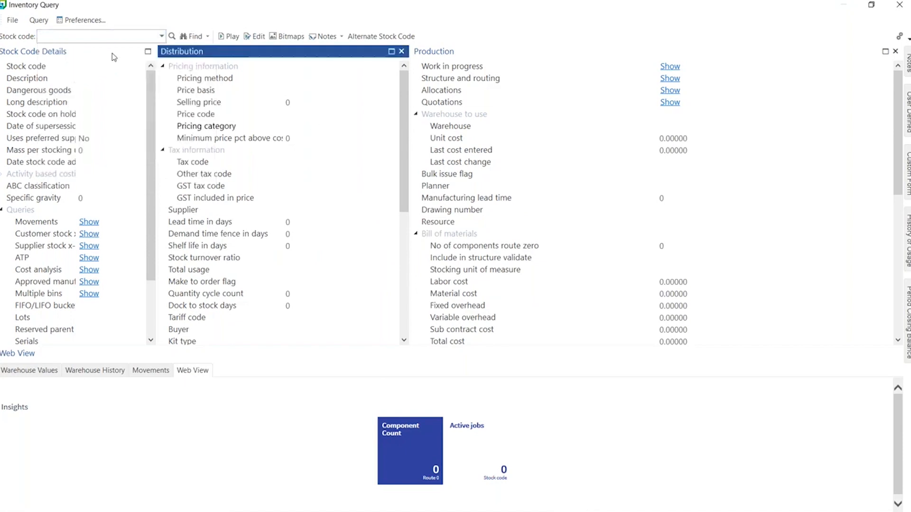
left_click(90, 38)
type("a")
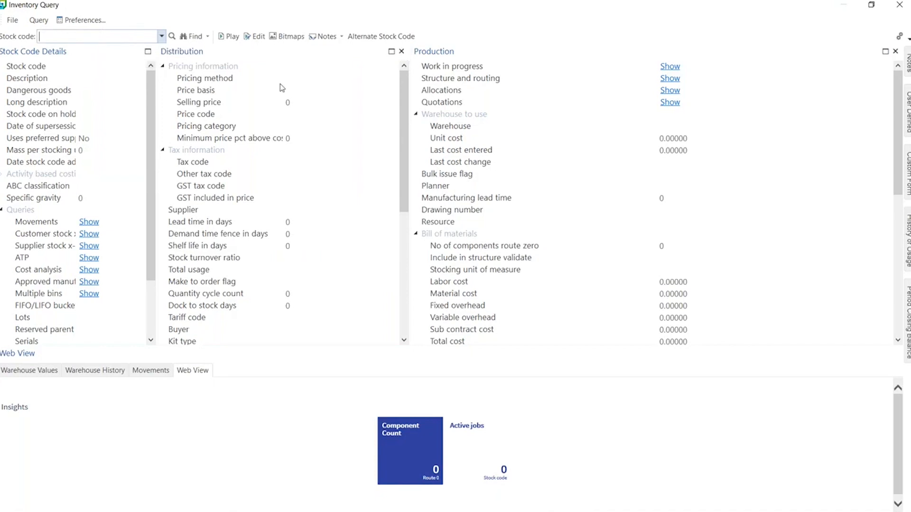
Step: Close Inventory Query and return to the 'Predictive Search' PowerPoint slide
left_click(899, 6)
key("alt+Tab")
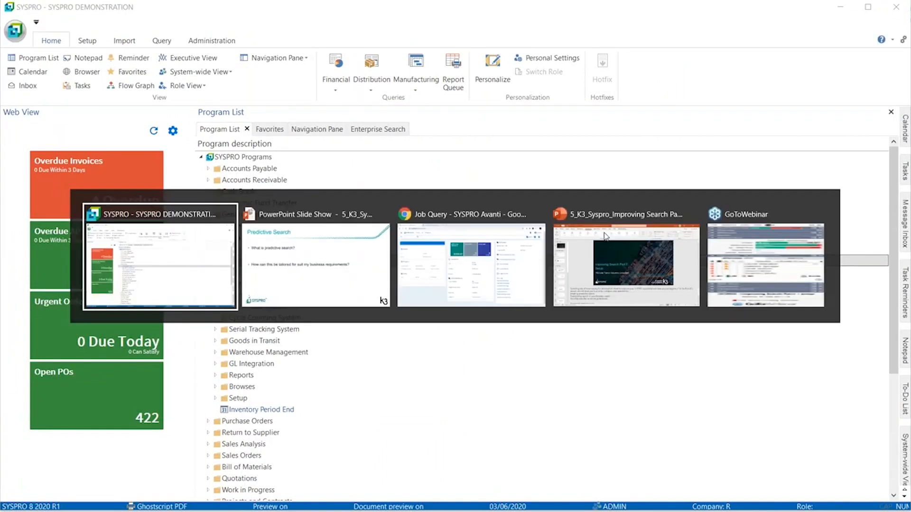
key("alt+Tab")
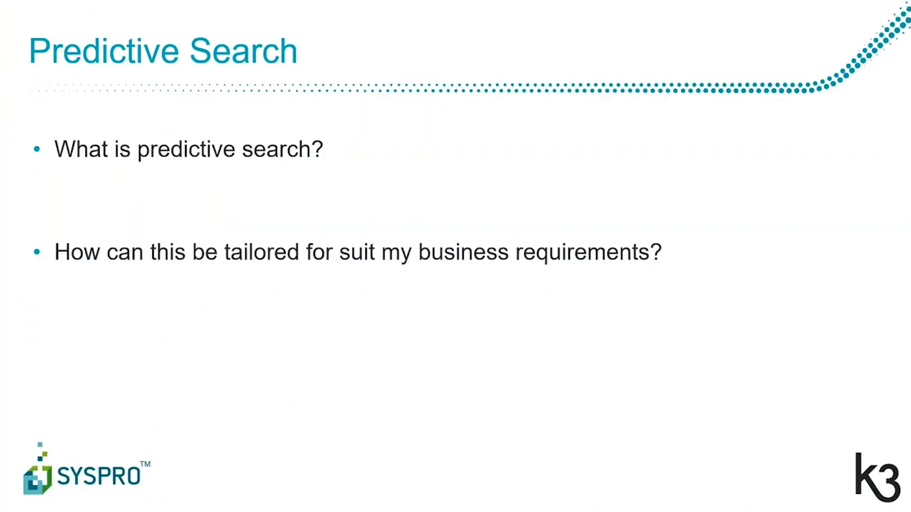